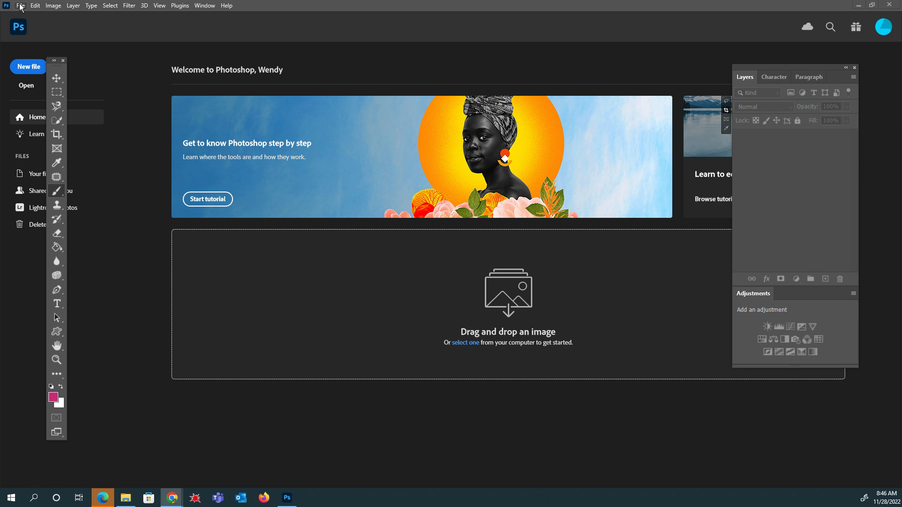
- Check the File menu and drag the floating Tools panel out of the way
left_click(21, 6)
left_click(21, 6)
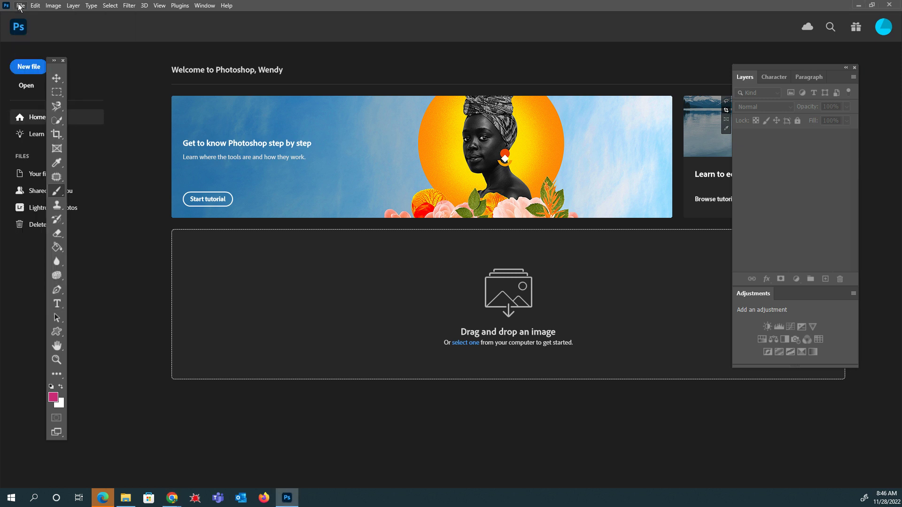
left_click_drag(56, 66, 145, 90)
left_click(21, 6)
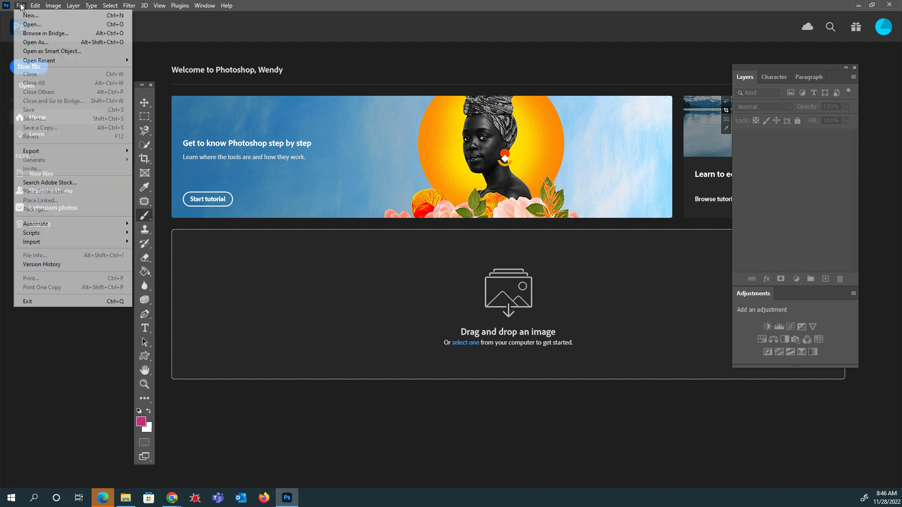
left_click(21, 5)
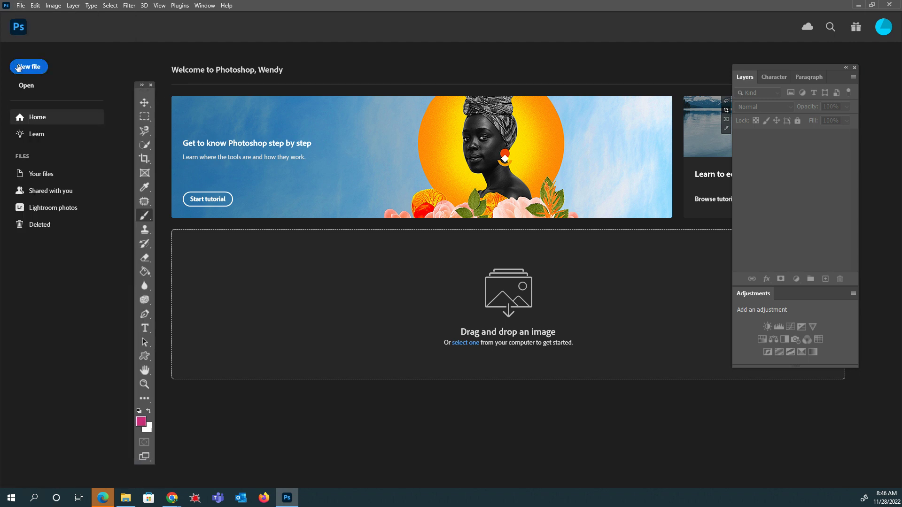
- Open EnaTheBallerina from the Downloads folder as a new document
left_click(26, 85)
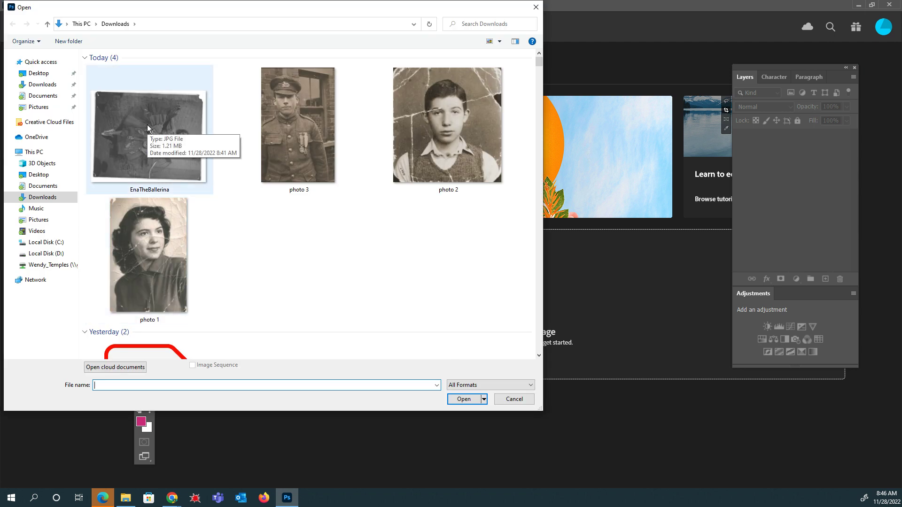
left_click(133, 145)
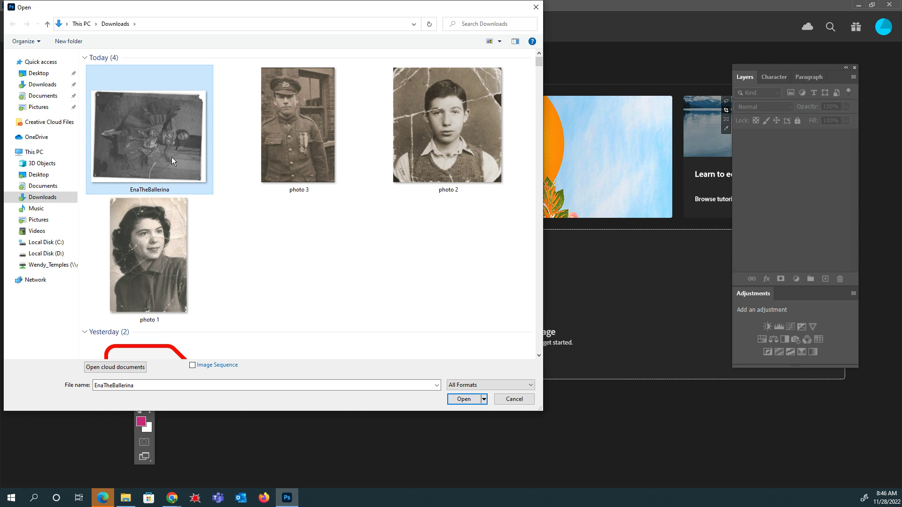
double_click(156, 134)
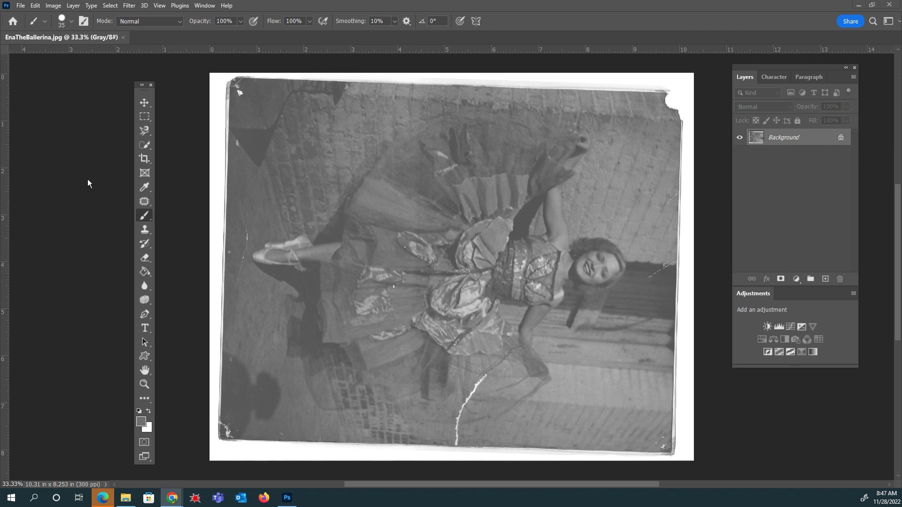
- Rotate the photo 90° counter-clockwise and zoom out to see the whole portrait image
left_click(54, 7)
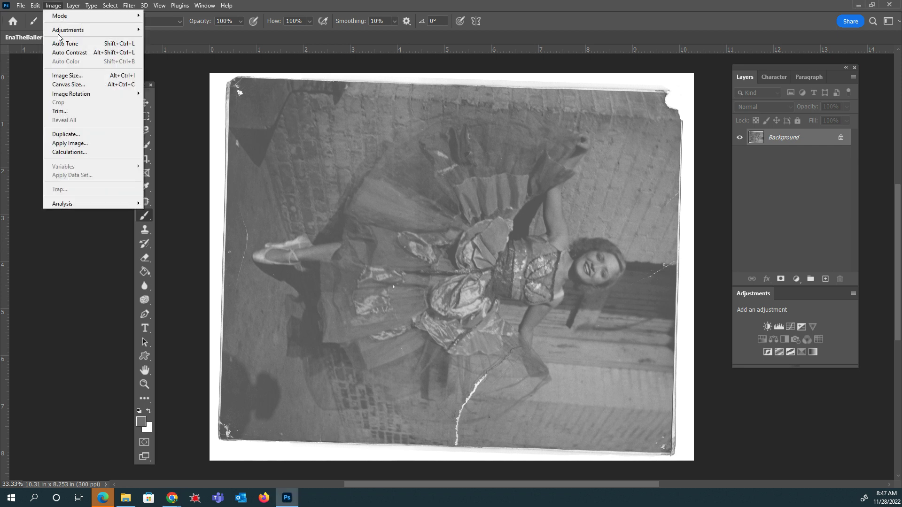
mouse_move(86, 97)
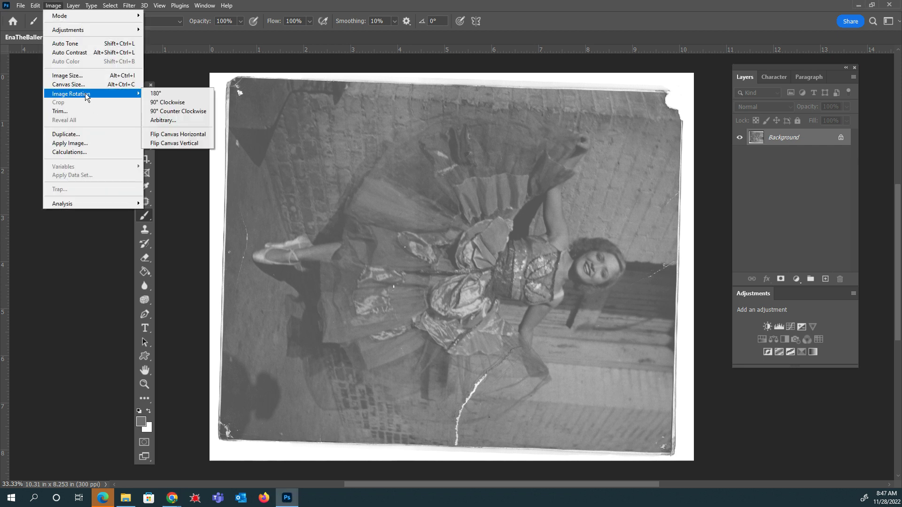
left_click(188, 112)
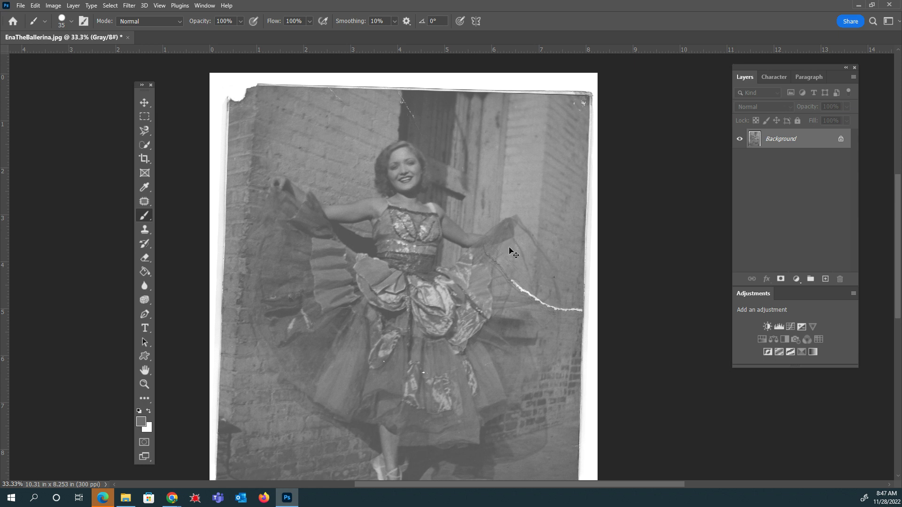
key("ctrl+minus")
left_click_drag(476, 310, 482, 275)
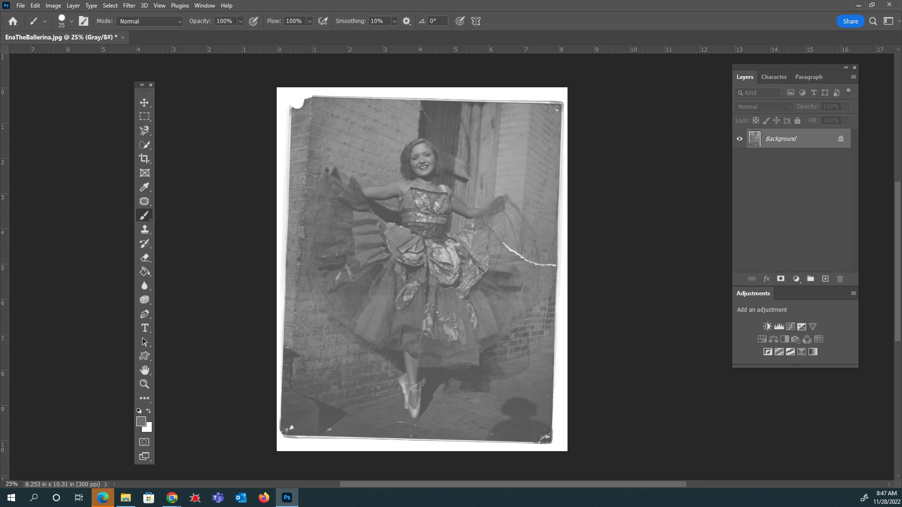
key("alt+Tab")
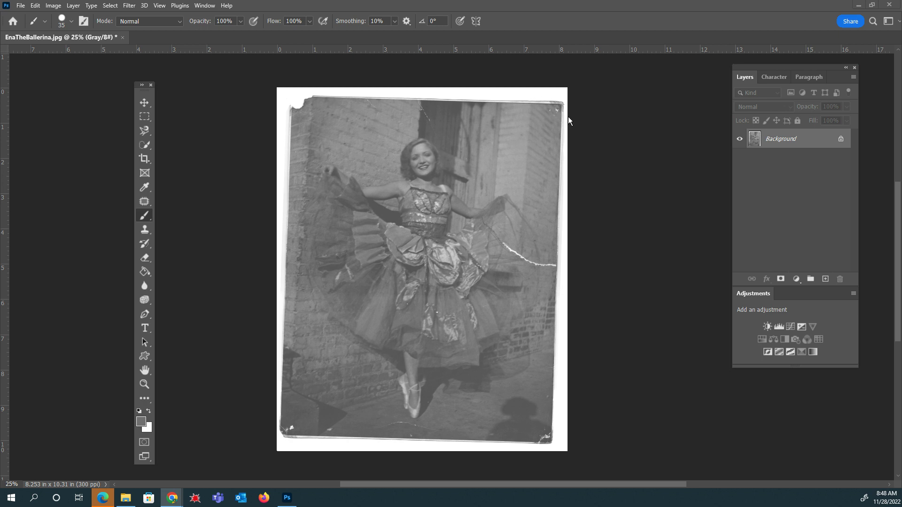
- Straighten the photo with the Crop tool's Straighten line along its right edge and commit
left_click(145, 162)
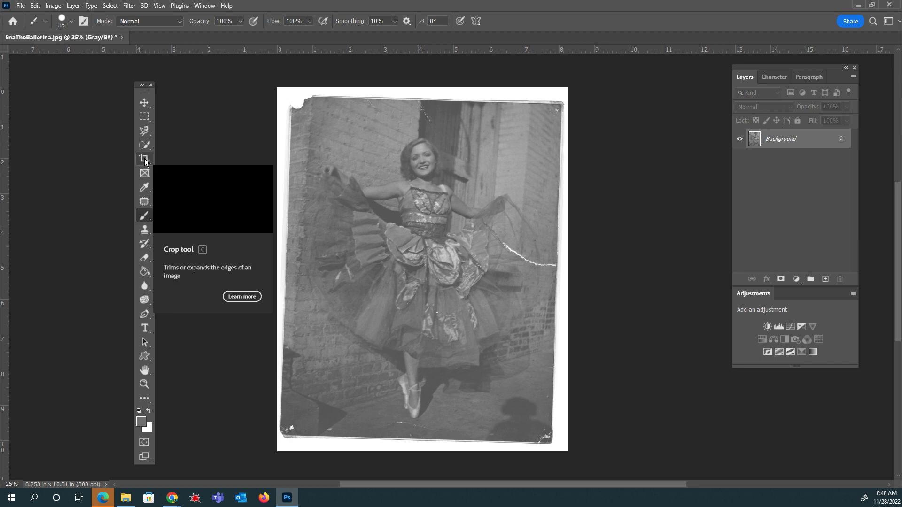
left_click(145, 161)
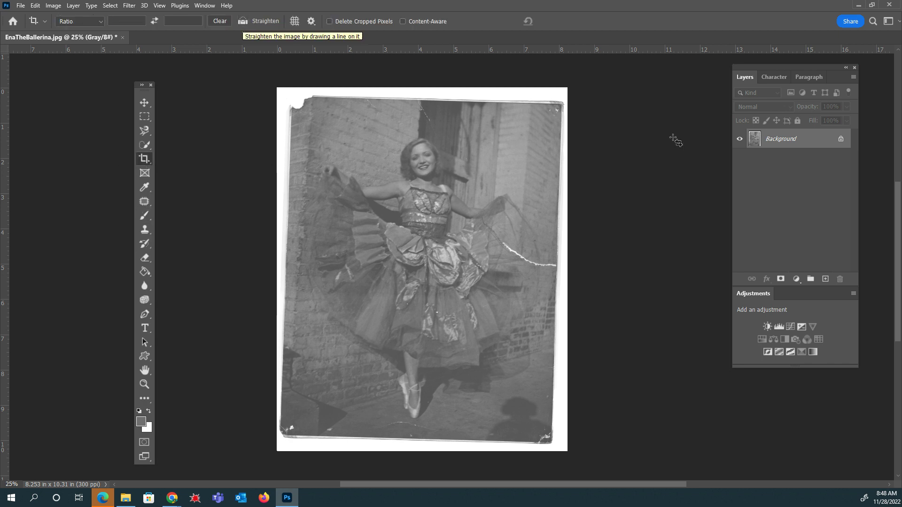
left_click(242, 22)
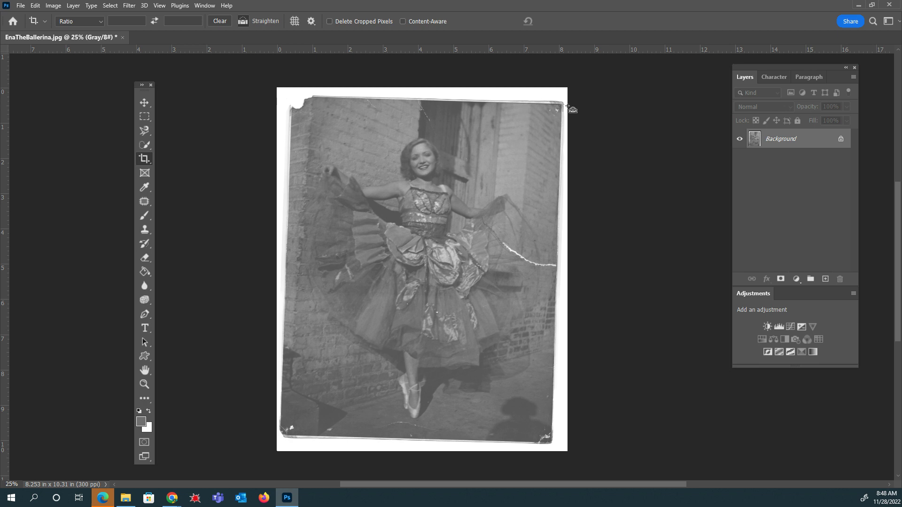
left_click_drag(562, 104, 554, 446)
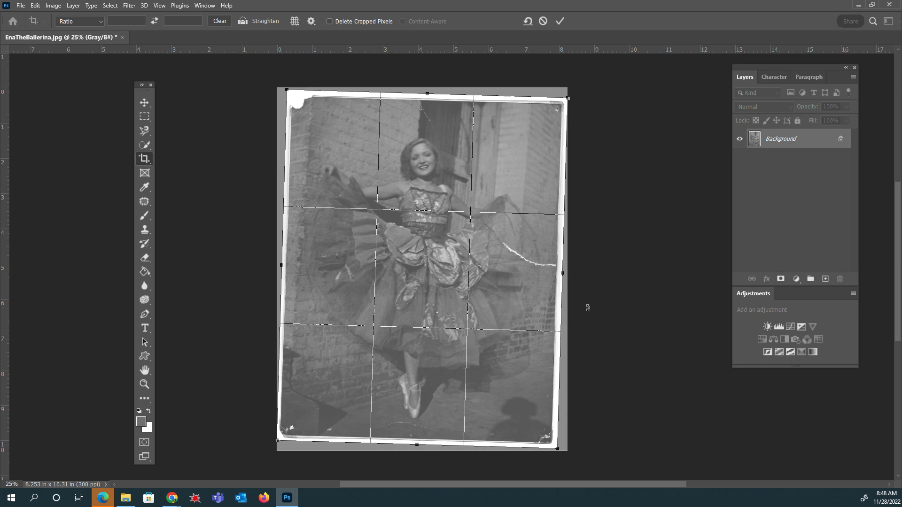
left_click(559, 21)
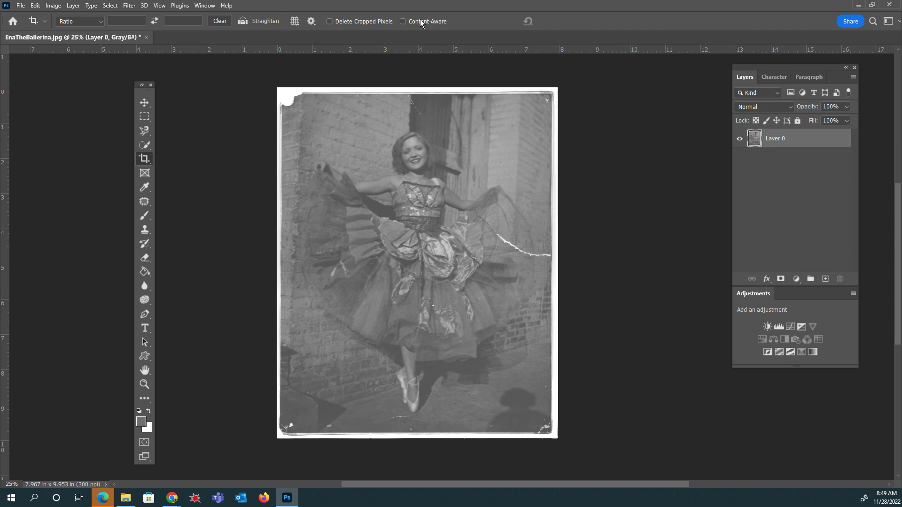
- Set the crop to Original Ratio with Content-Aware left off
left_click(406, 23)
left_click(406, 22)
left_click(97, 23)
left_click(98, 23)
left_click(100, 24)
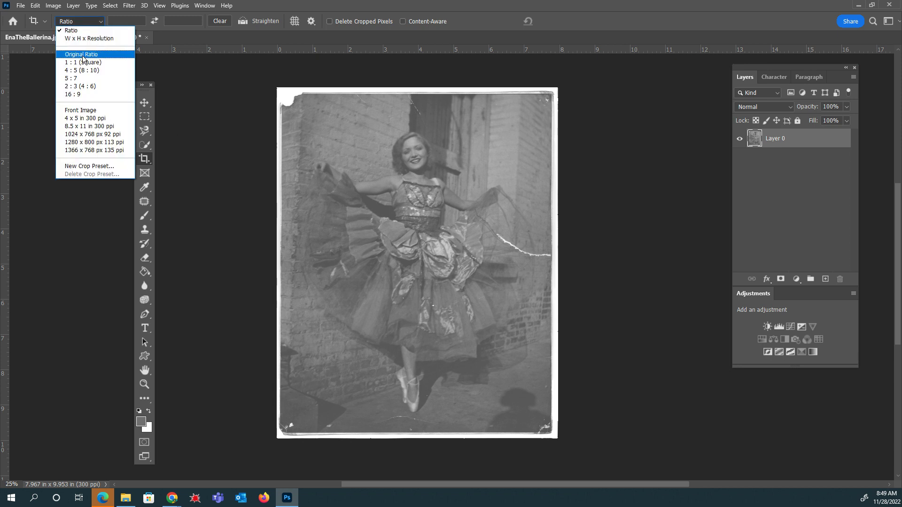
left_click(83, 55)
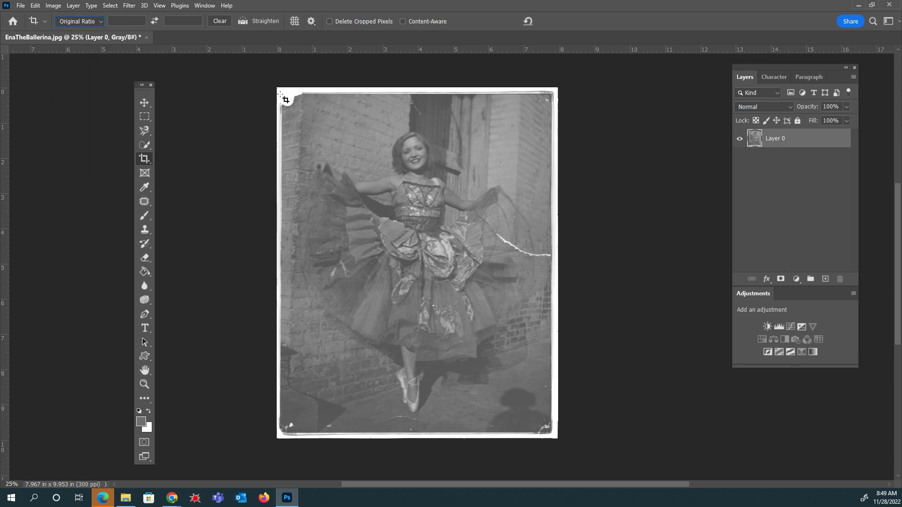
- Draw and adjust a crop box over the photo, then commit it at 7.63 × 9.53 in
left_click_drag(278, 94, 585, 435)
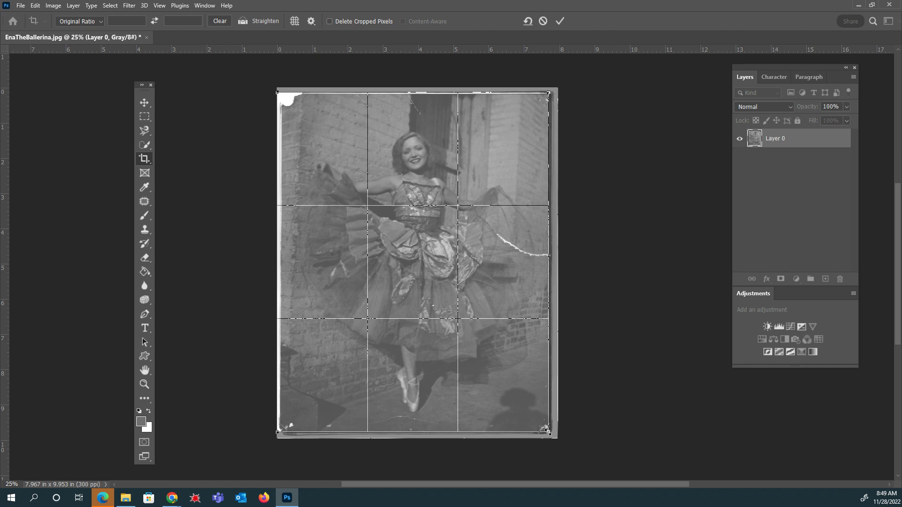
left_click_drag(548, 432, 552, 434)
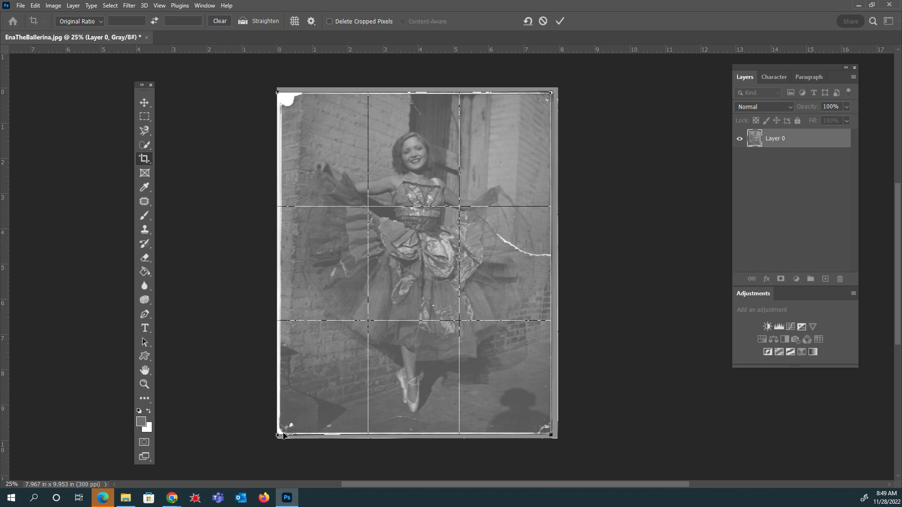
left_click_drag(283, 436, 290, 433)
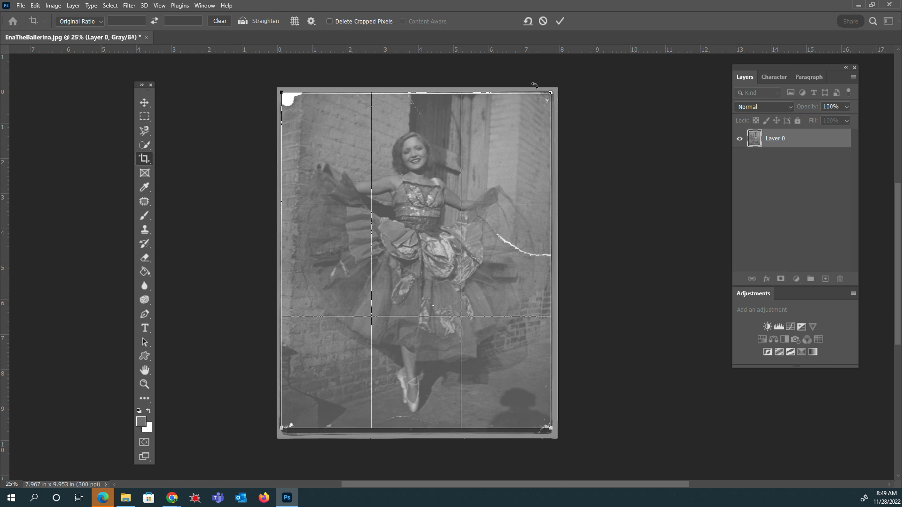
left_click(560, 21)
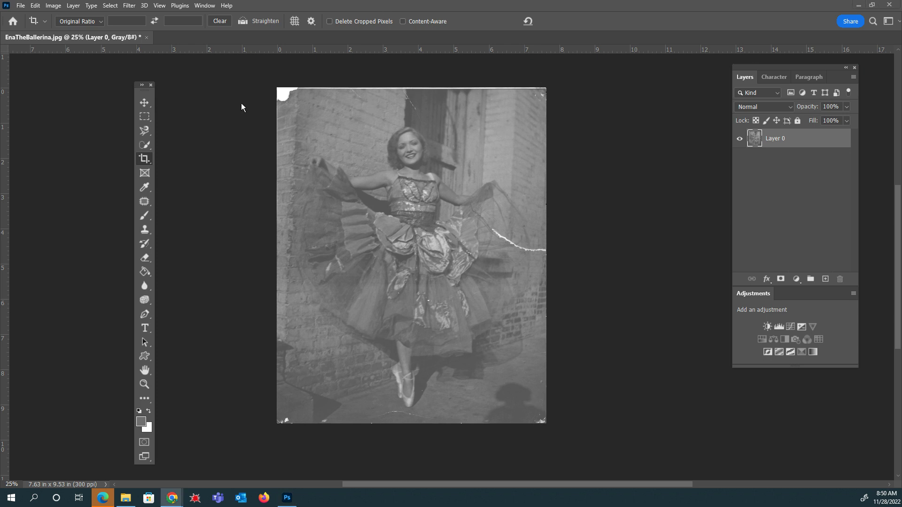
- Draw a new crop box, then drag its bottom-right corner slightly outward to 7.843 × 9.793 in
left_click(143, 162)
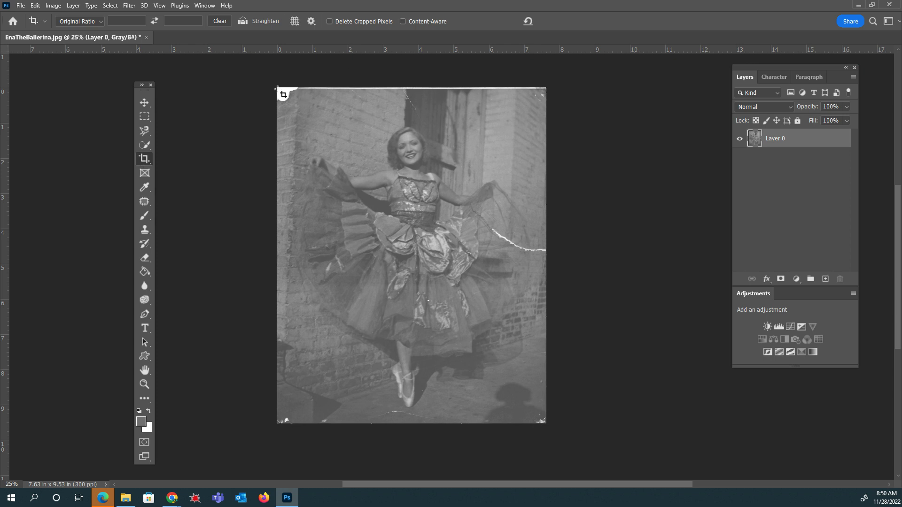
left_click_drag(282, 94, 588, 419)
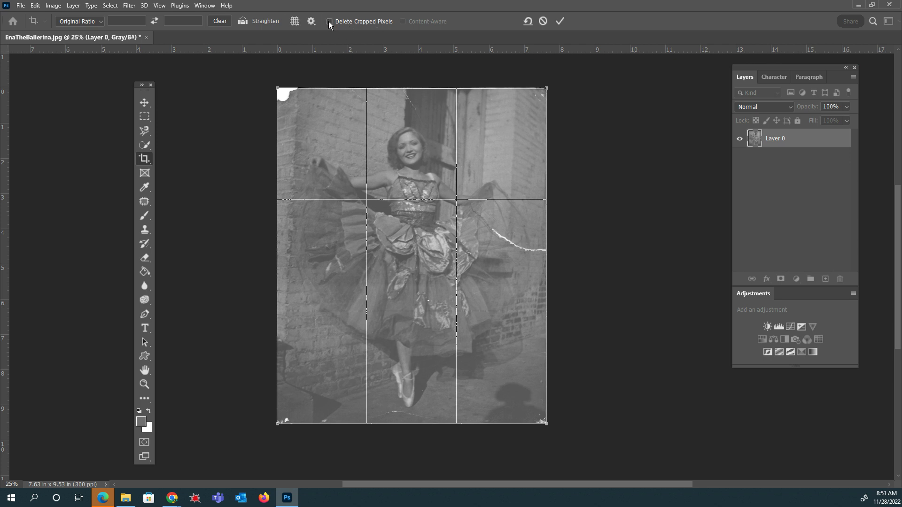
left_click_drag(546, 423, 553, 430)
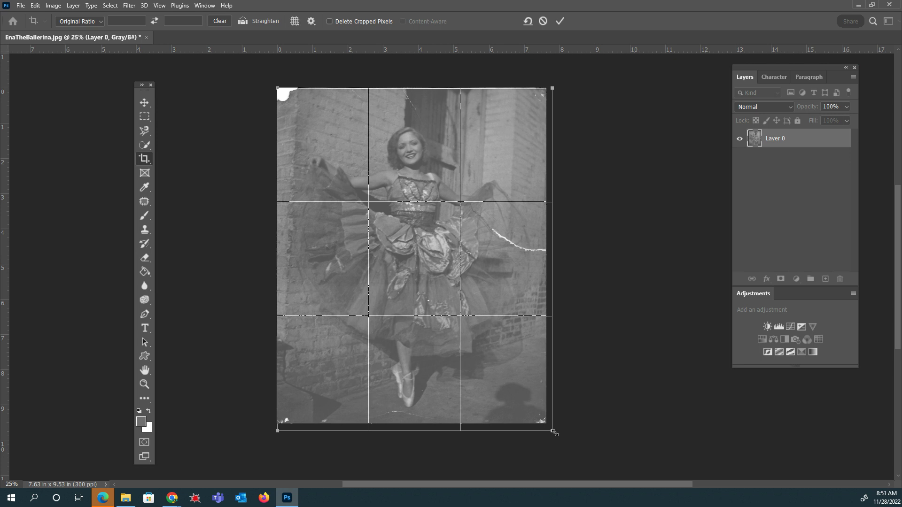
left_click_drag(554, 433, 556, 435)
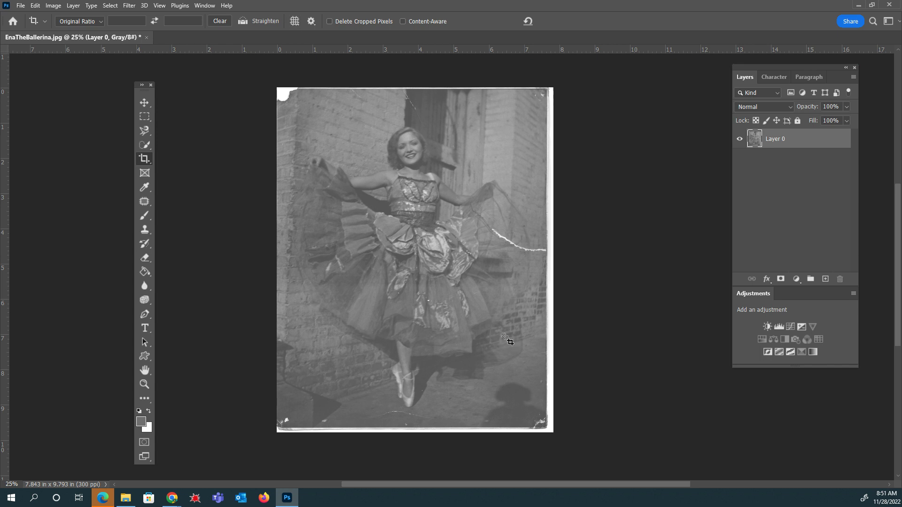
left_click(144, 102)
- Nudge the photo slightly right and set the Crop tool to delete cropped pixels
left_click_drag(424, 208, 428, 213)
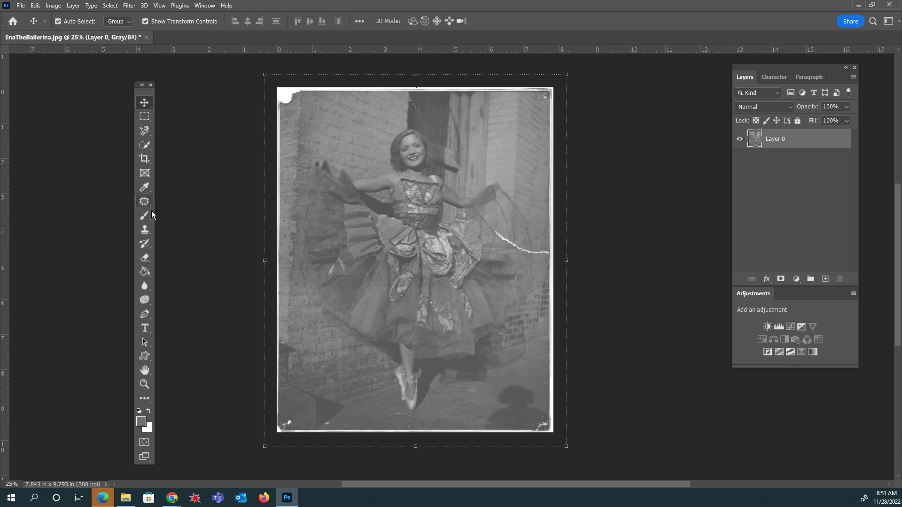
left_click(150, 174)
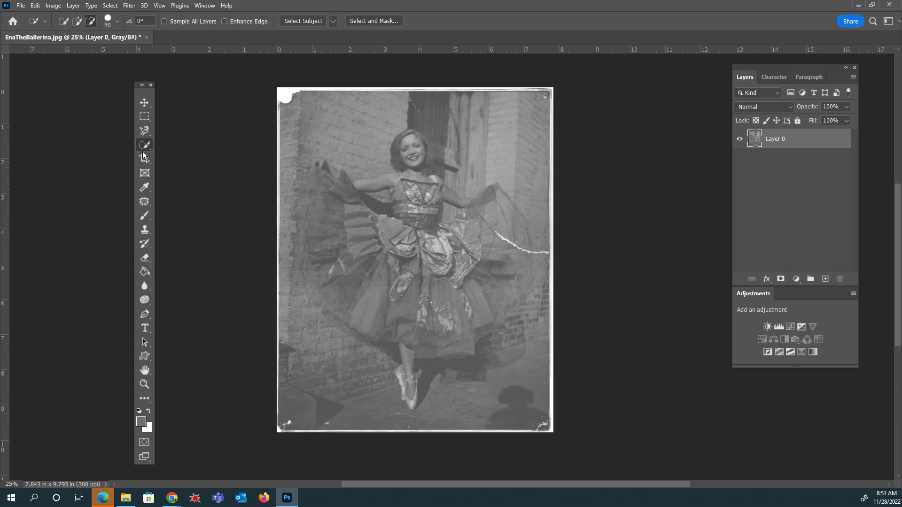
left_click(145, 159)
left_click(330, 21)
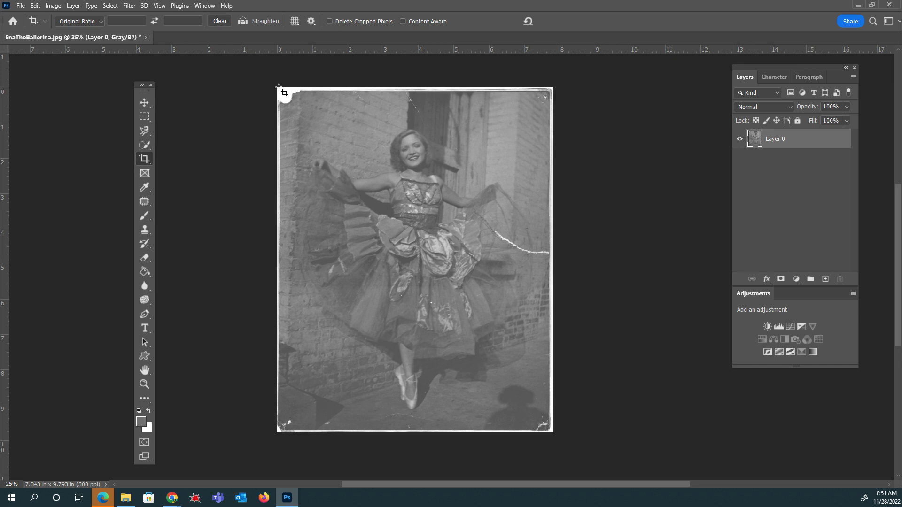
- Draw a free-ratio crop, pull in its top, bottom and right edges, and commit at 7.617 × 9.513 in
left_click_drag(279, 87, 552, 438)
left_click_drag(377, 353, 380, 351)
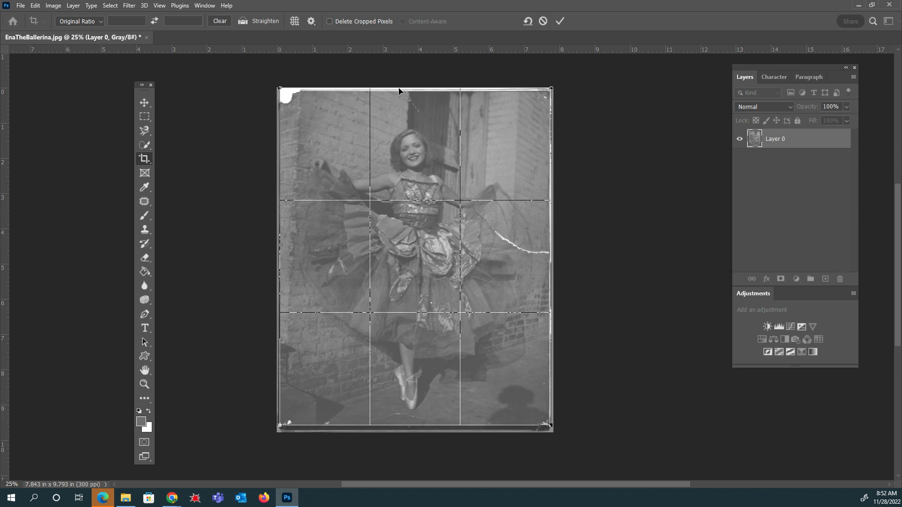
left_click(99, 21)
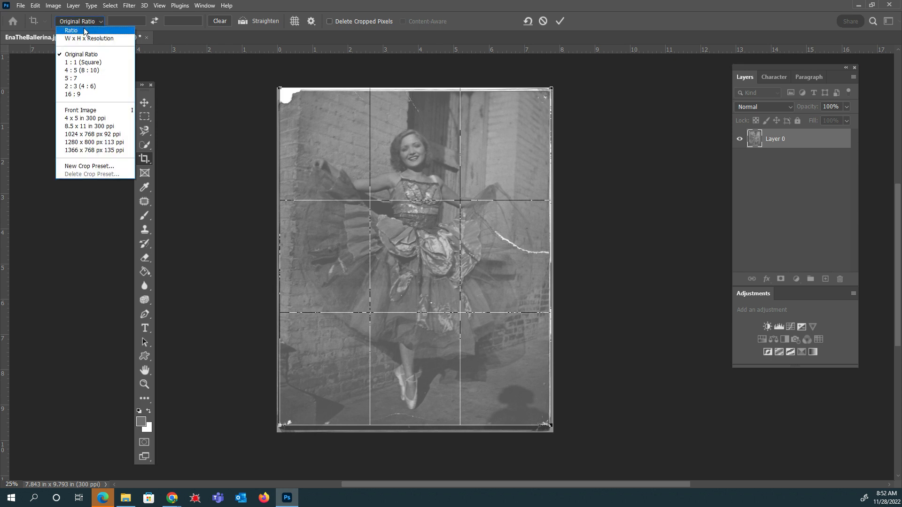
left_click(83, 30)
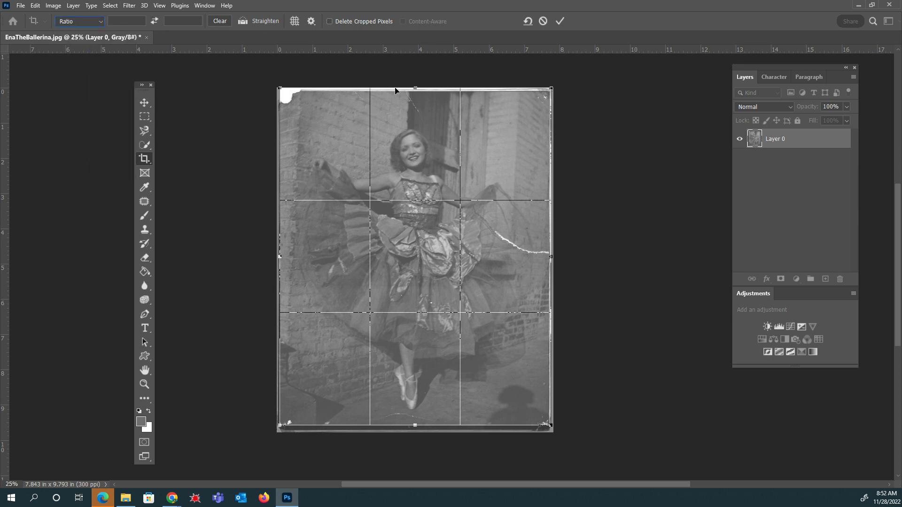
left_click_drag(416, 88, 415, 96)
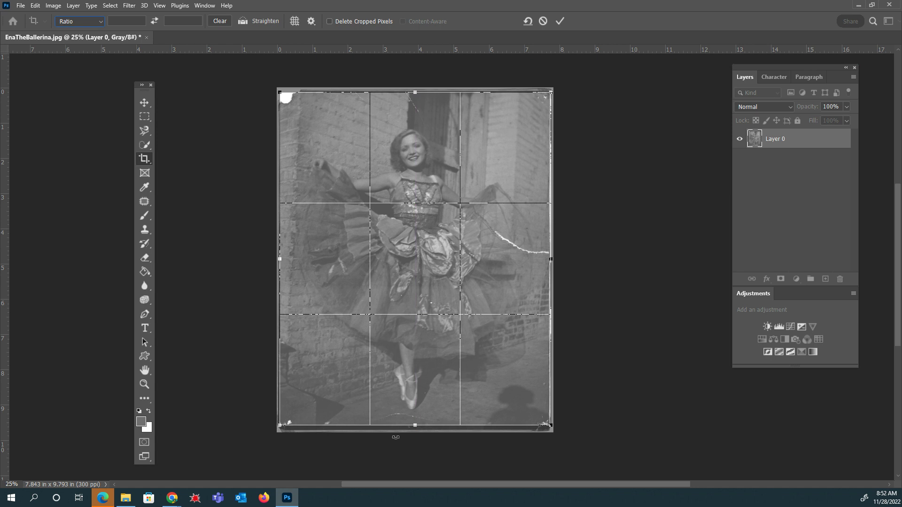
left_click_drag(416, 426, 415, 428)
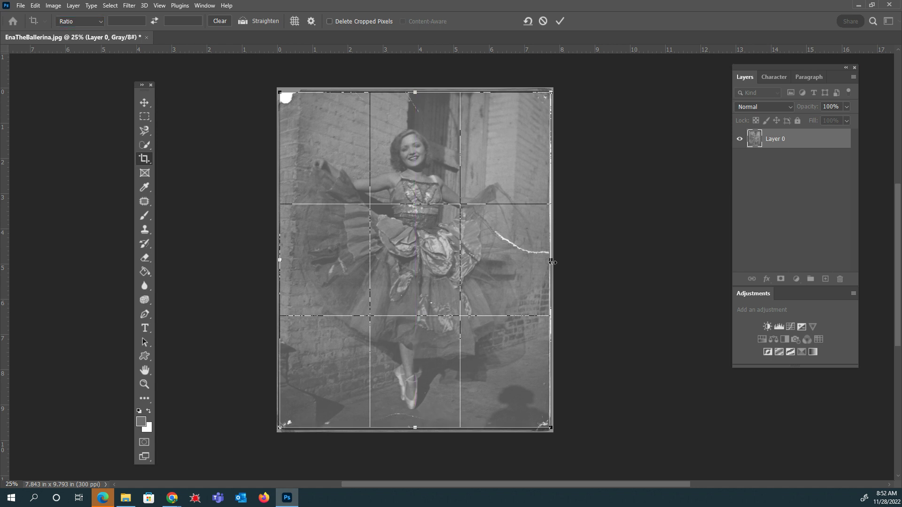
left_click_drag(552, 263, 548, 262)
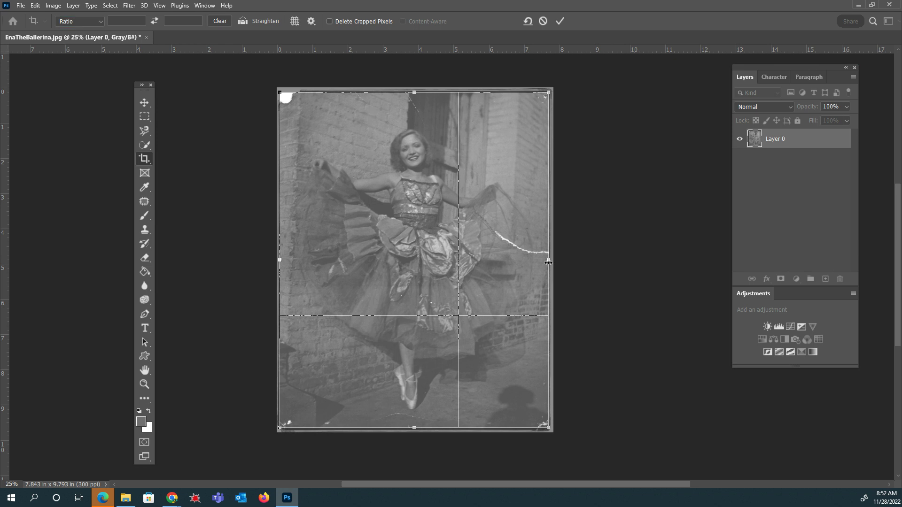
left_click(560, 21)
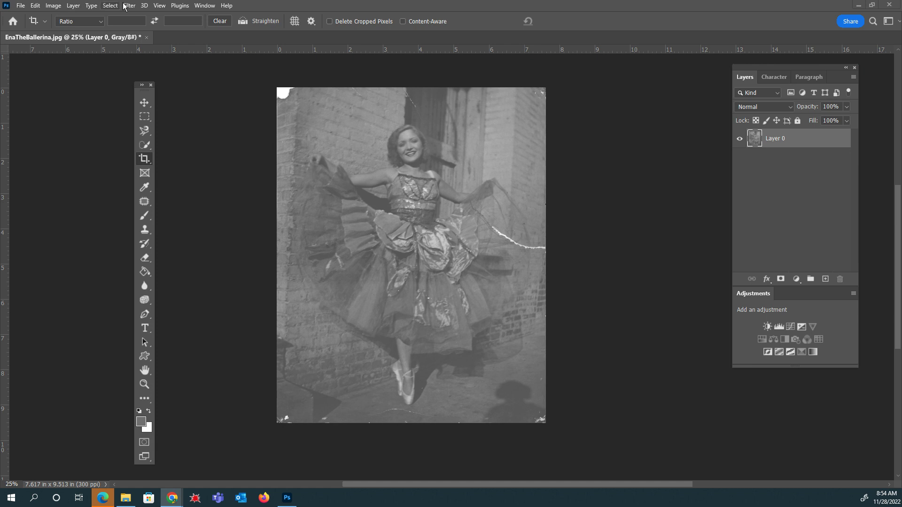
- Open Image > Adjustments > Levels, move its dialog beside the photo, and raise the black input to 64
left_click(72, 5)
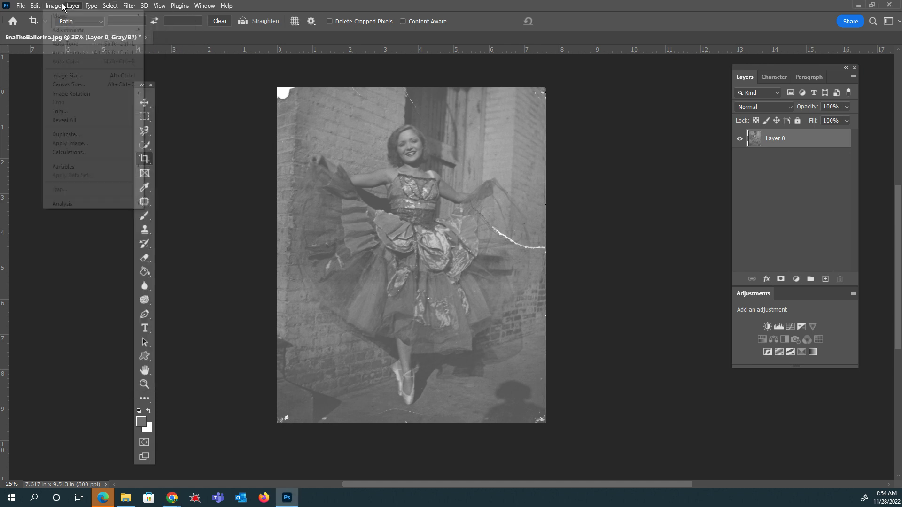
mouse_move(54, 5)
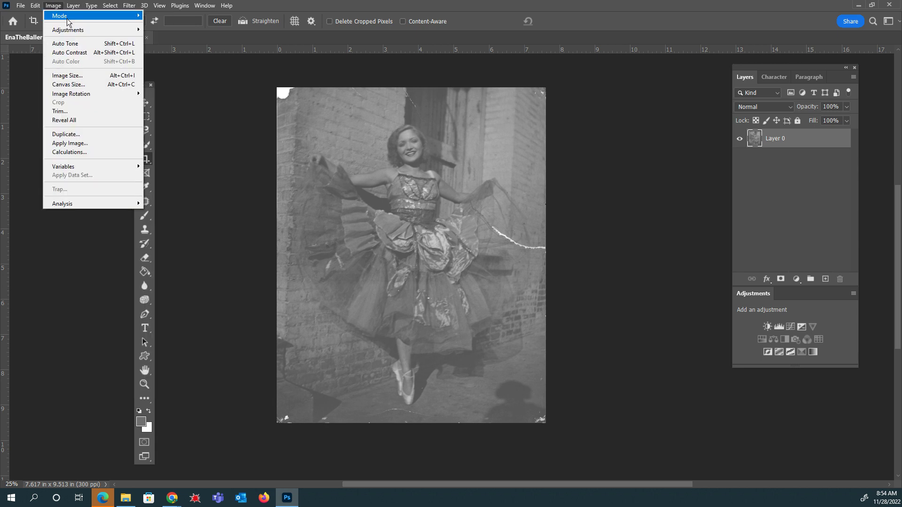
mouse_move(70, 31)
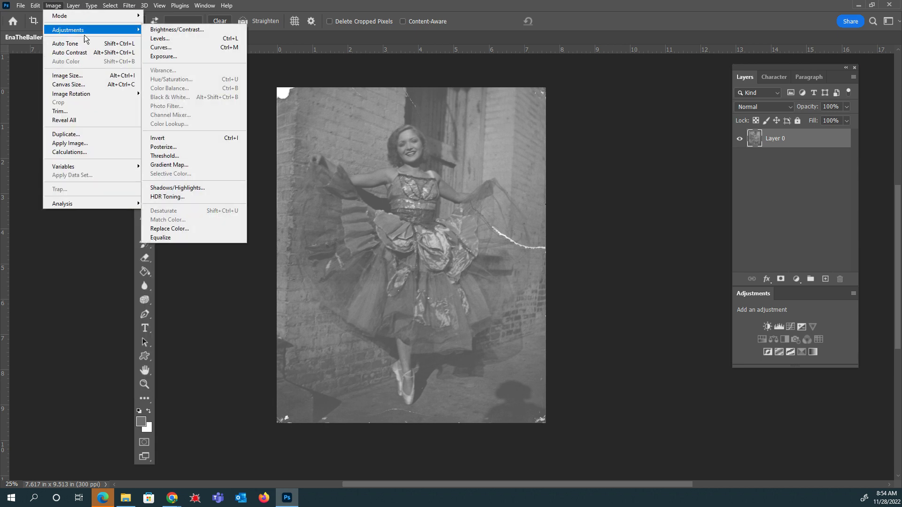
left_click(162, 39)
left_click_drag(373, 92, 674, 78)
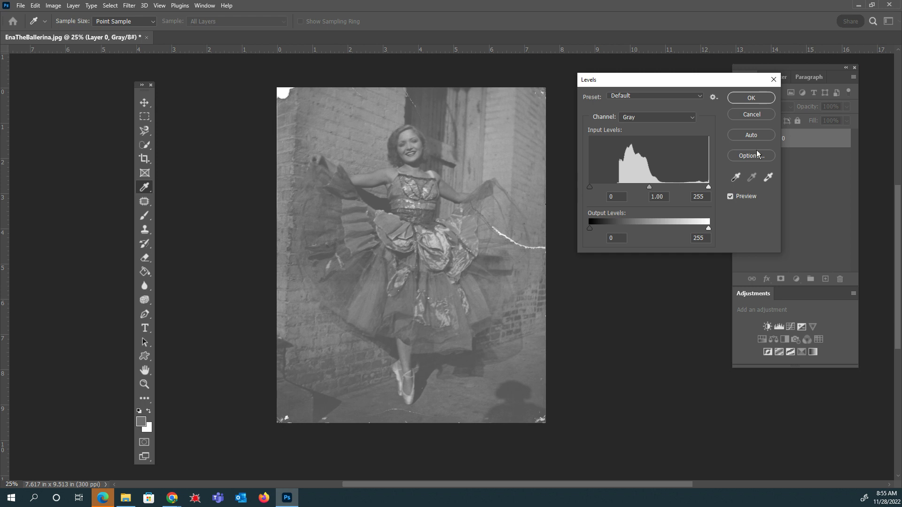
left_click(747, 136)
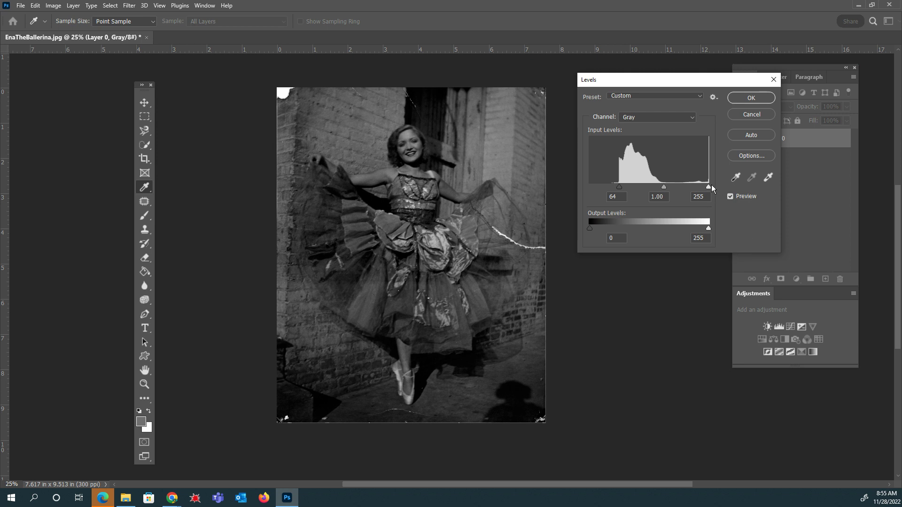
- Lower the white input to 145 and apply Levels at 64 / 1.00 / 145
left_click_drag(704, 185, 675, 184)
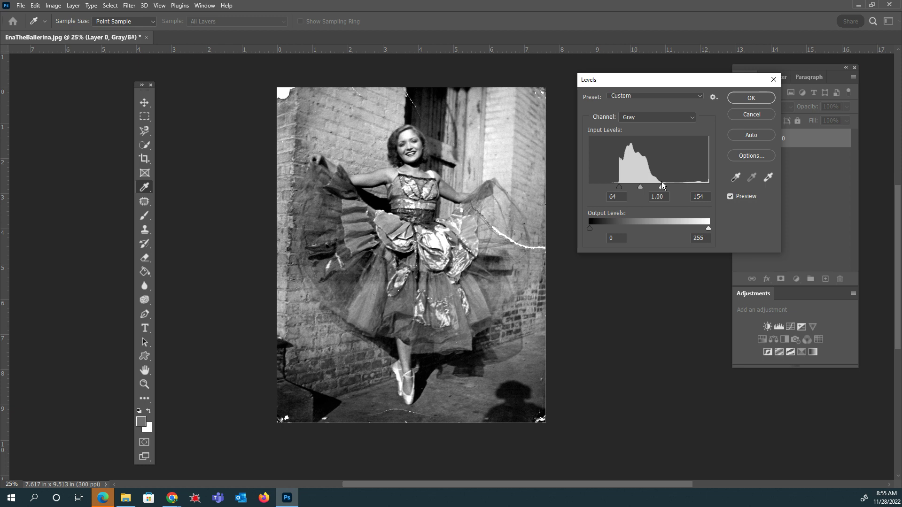
left_click(662, 187)
left_click_drag(662, 187, 658, 184)
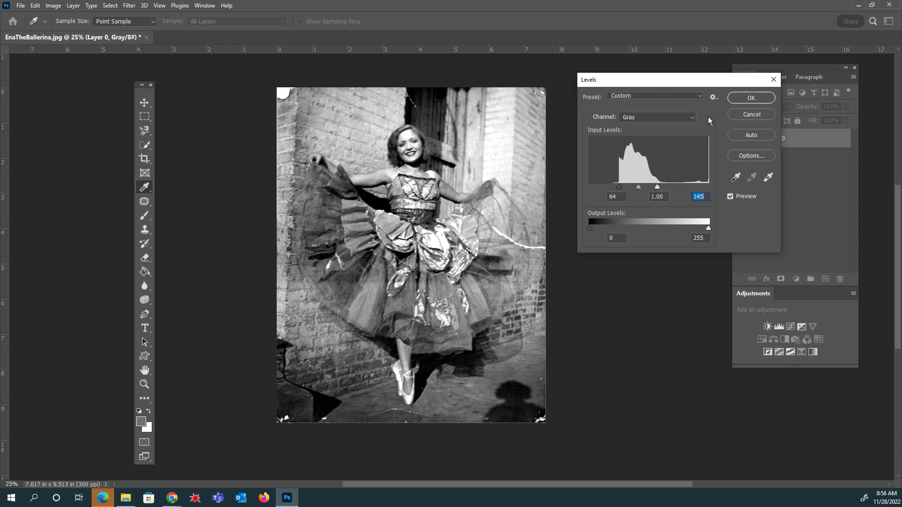
left_click(751, 98)
key("c")
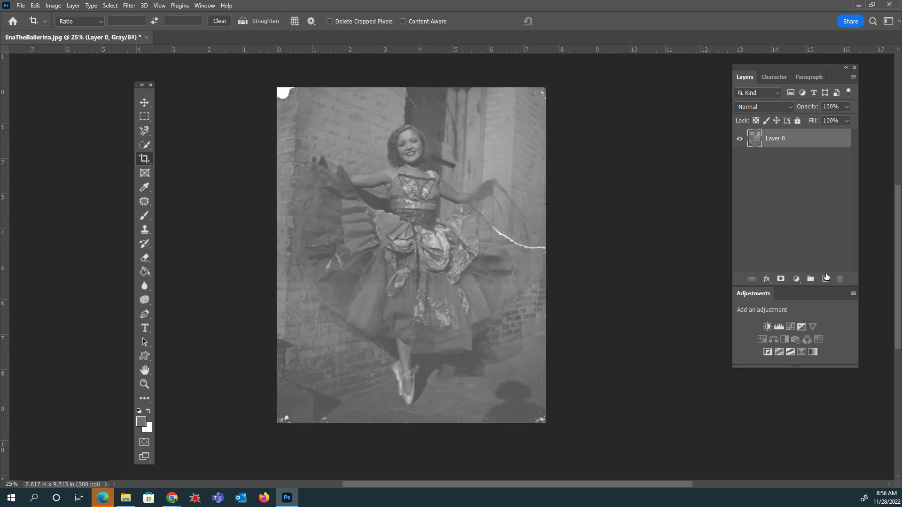
- Add a new Levels adjustment layer via Layer > New Adjustment Layer > Levels
left_click(53, 5)
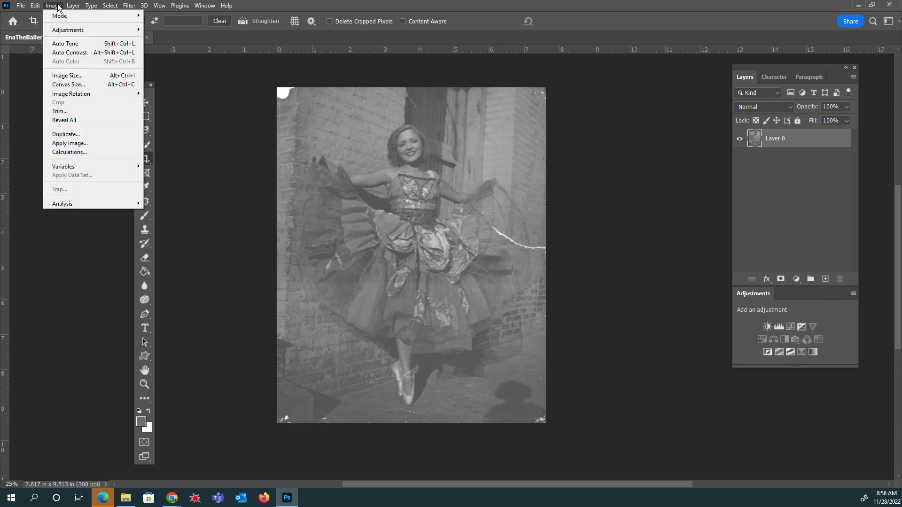
left_click(73, 5)
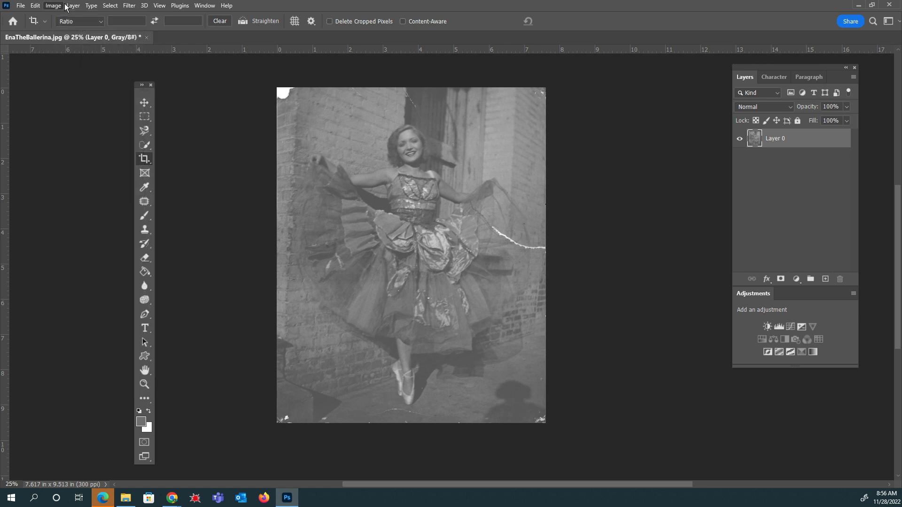
left_click(54, 6)
mouse_move(73, 6)
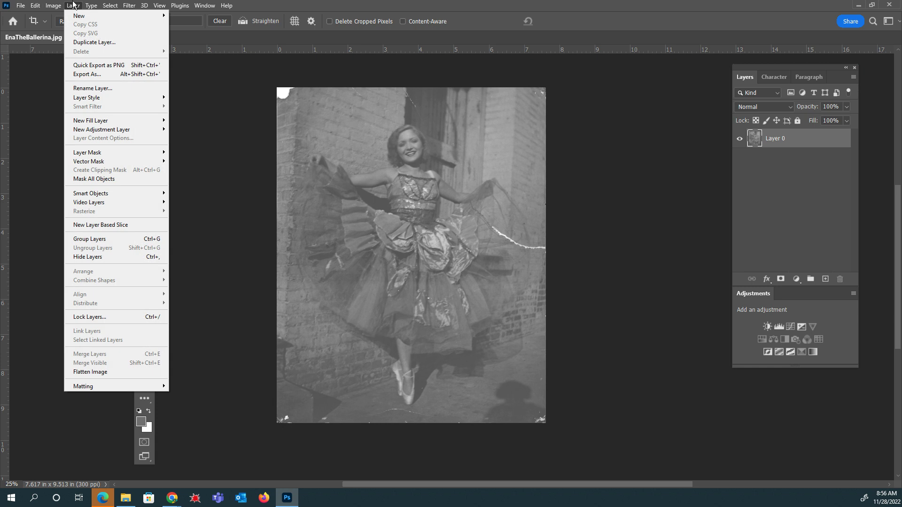
mouse_move(132, 131)
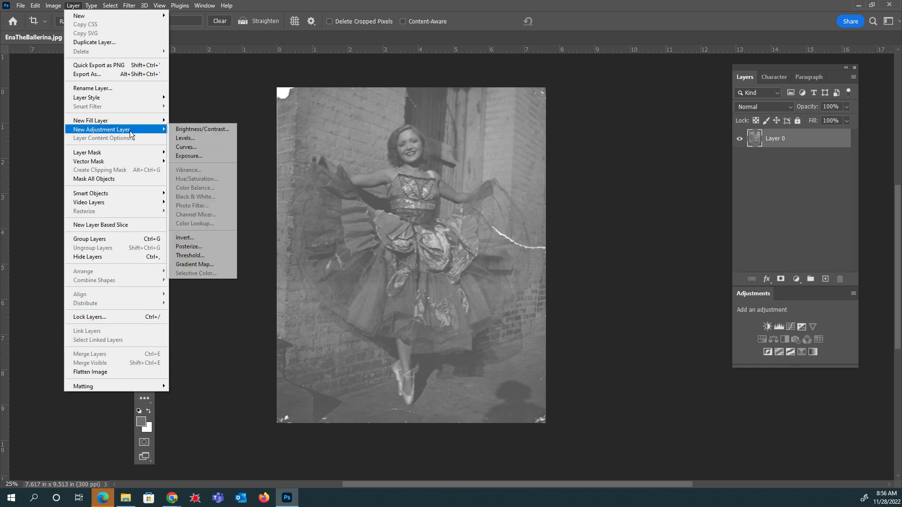
left_click(192, 139)
left_click(526, 147)
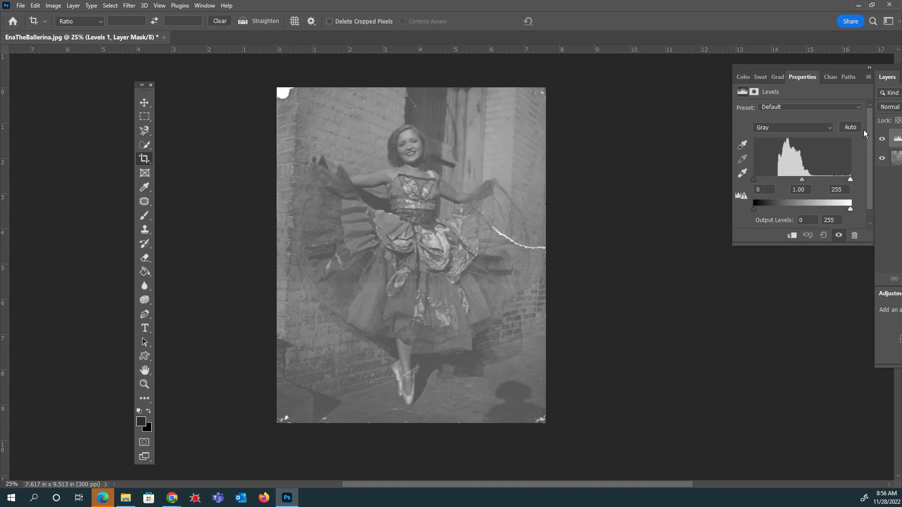
- Apply Auto levels, then drag the white input to 152
left_click(851, 127)
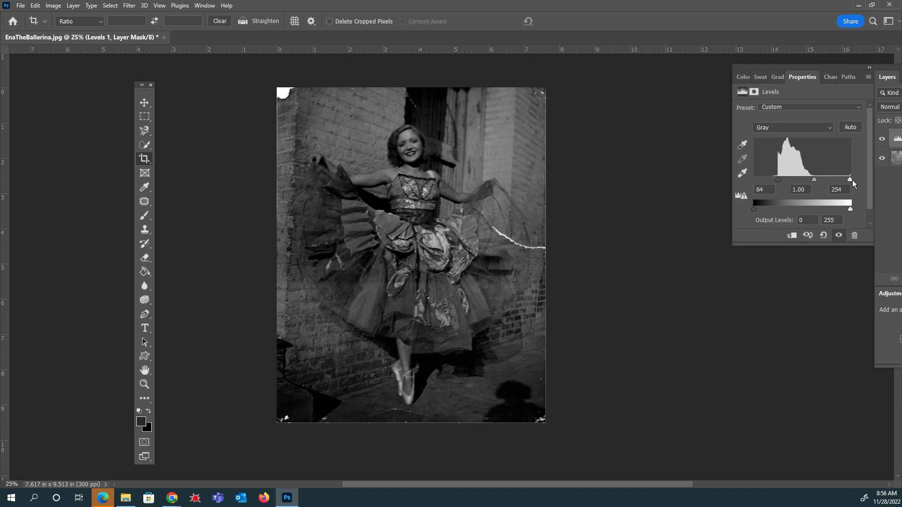
left_click_drag(851, 180, 812, 179)
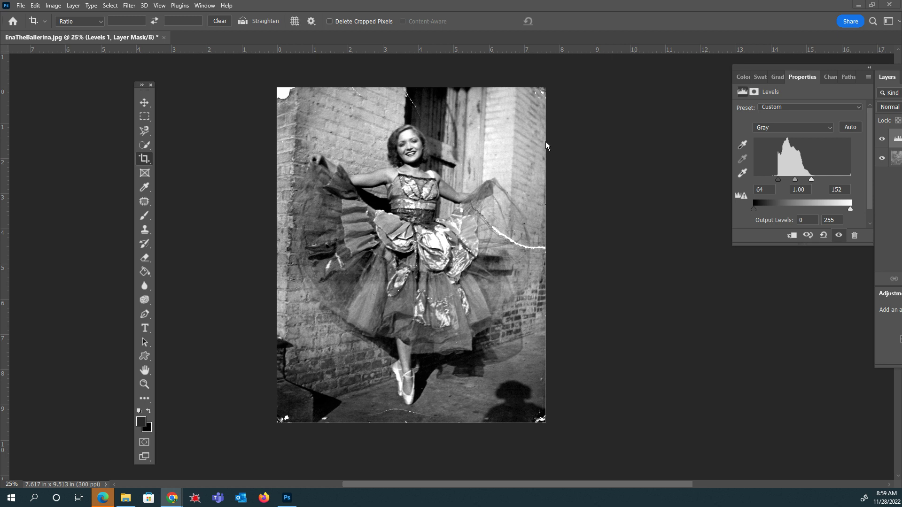
left_click(418, 238)
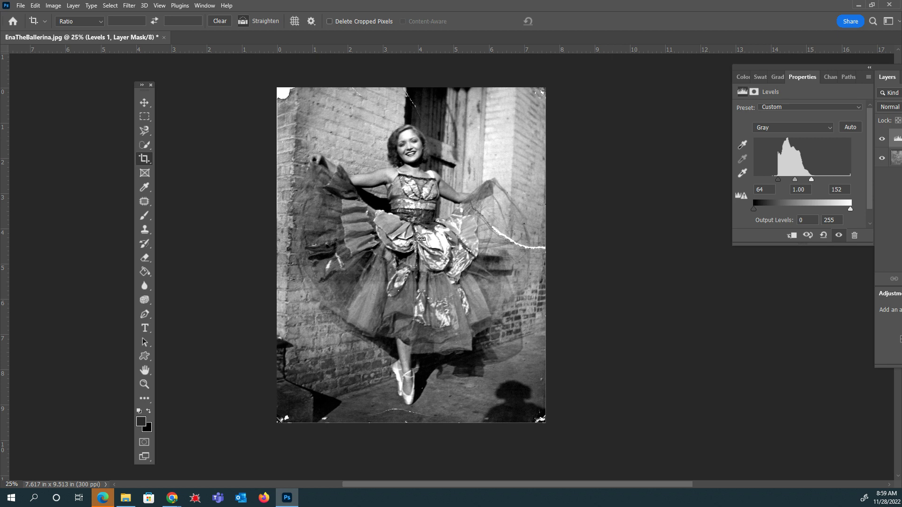
- Zoom in and pan the view to the torn top-left corner of the photo
scroll(418, 237, "up", 2)
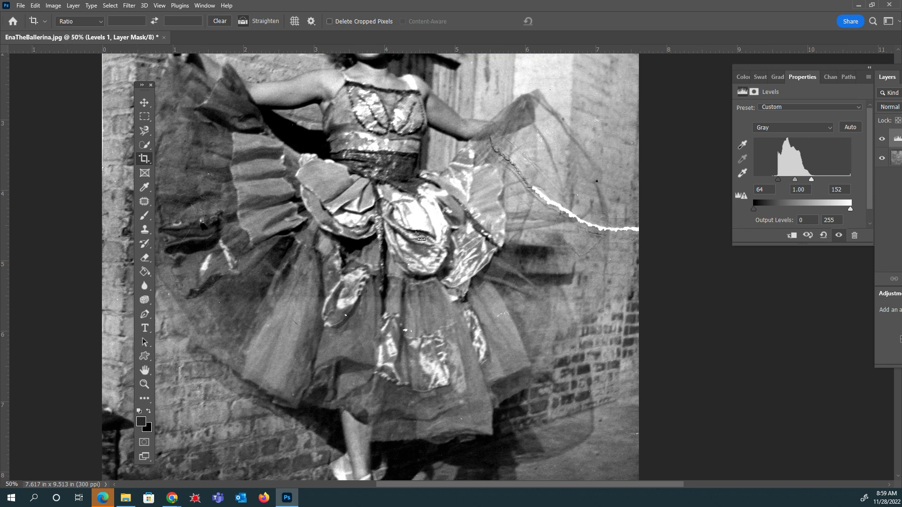
scroll(419, 237, "up", 1)
left_click_drag(336, 177, 364, 334)
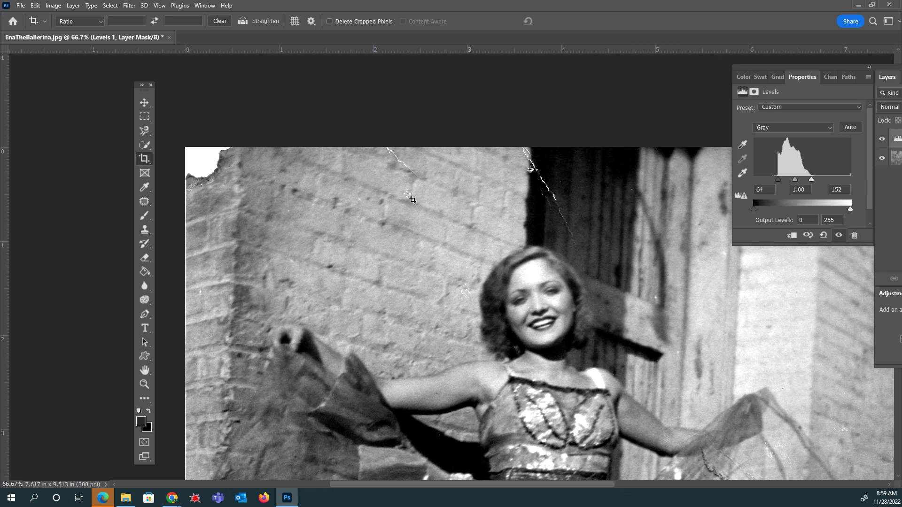
scroll(408, 197, "up", 1)
left_click_drag(345, 188, 539, 258)
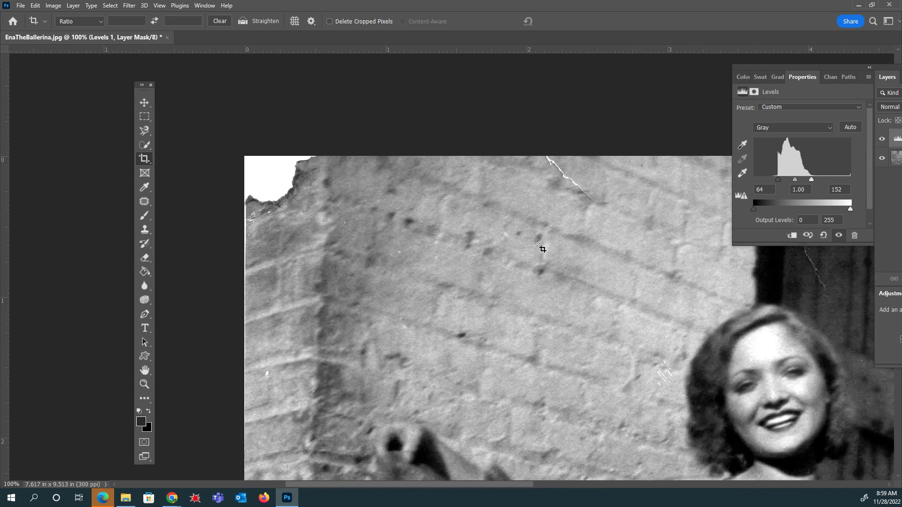
- Switch from the rectangular selection tools to the Lasso Tool
left_click(145, 120)
right_click(144, 120)
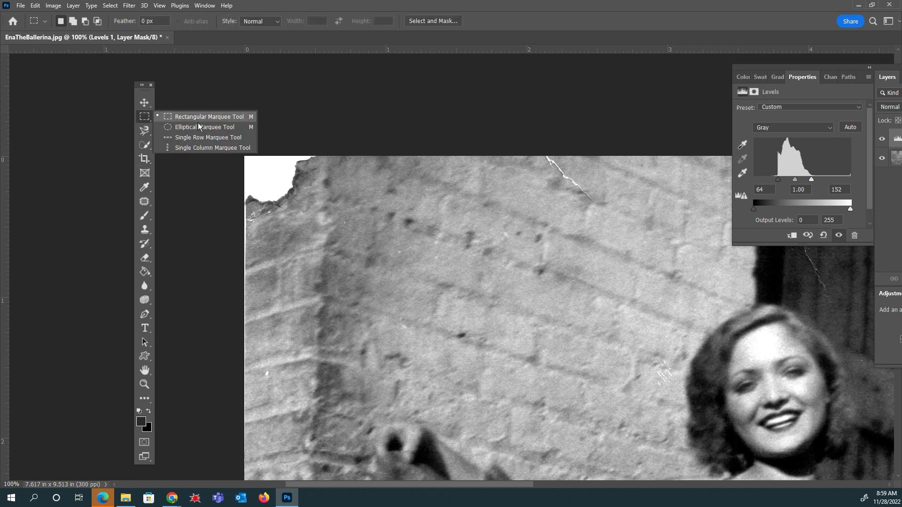
left_click(161, 117)
right_click(143, 121)
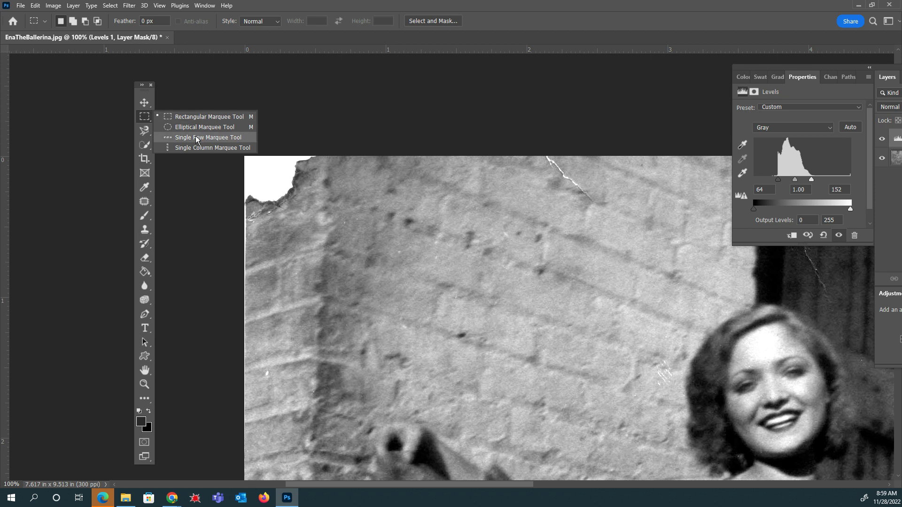
left_click(150, 129)
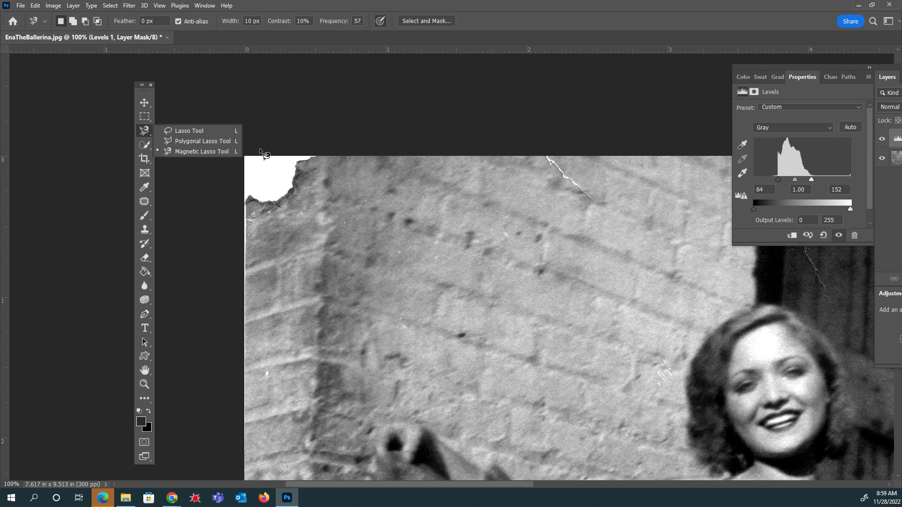
- Lasso the torn white top-left corner and try Edit > Fill with Content-Aware, then close the dialog
left_click(185, 132)
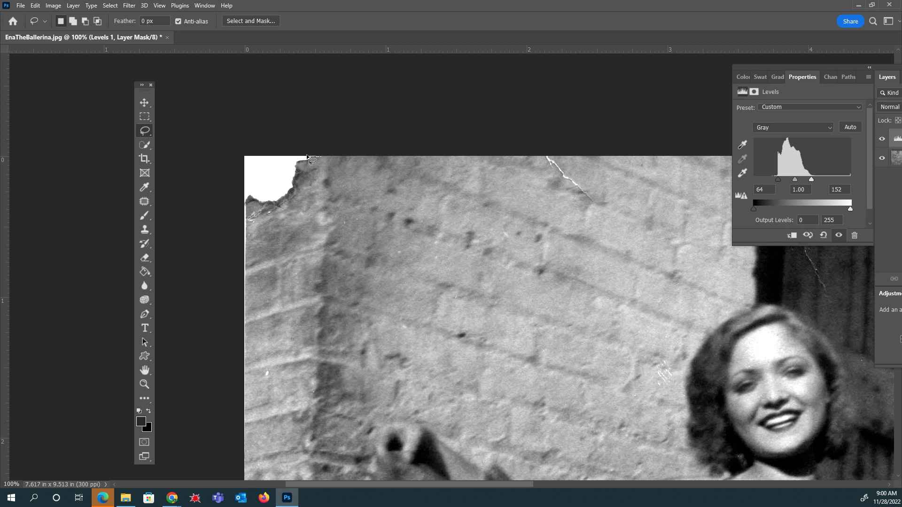
mouse_move(236, 167)
left_mouse_down()
mouse_move(241, 214)
mouse_move(248, 223)
mouse_move(275, 223)
mouse_move(325, 170)
mouse_move(324, 151)
mouse_move(291, 150)
left_mouse_up()
left_click(36, 6)
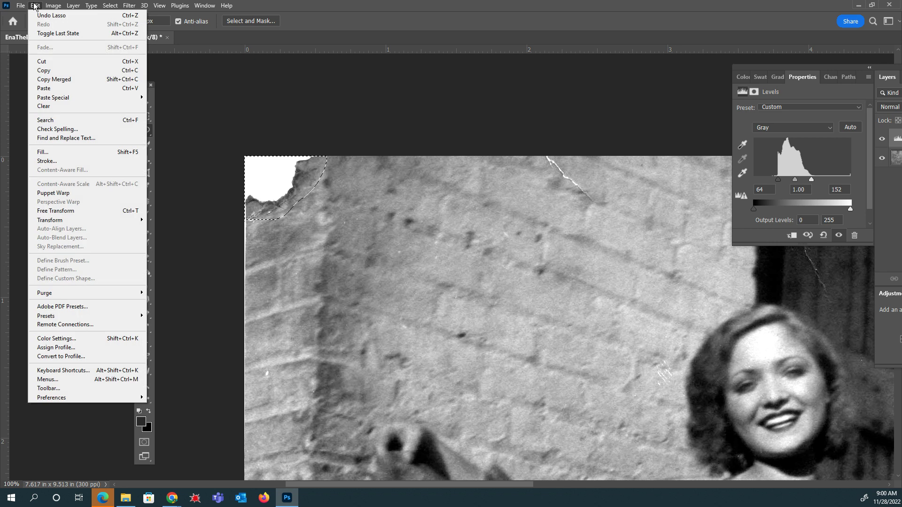
left_click(56, 155)
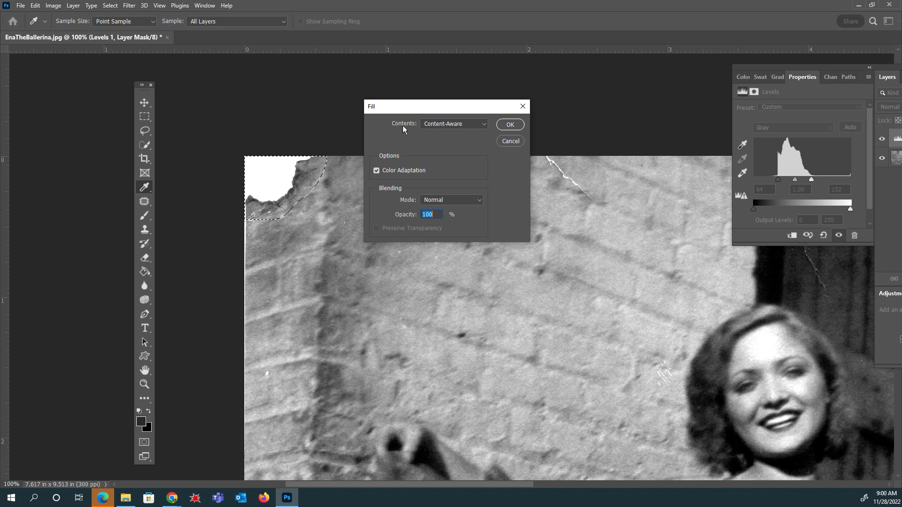
left_click(438, 126)
left_click(453, 125)
left_click(439, 125)
left_click(435, 163)
left_click(512, 125)
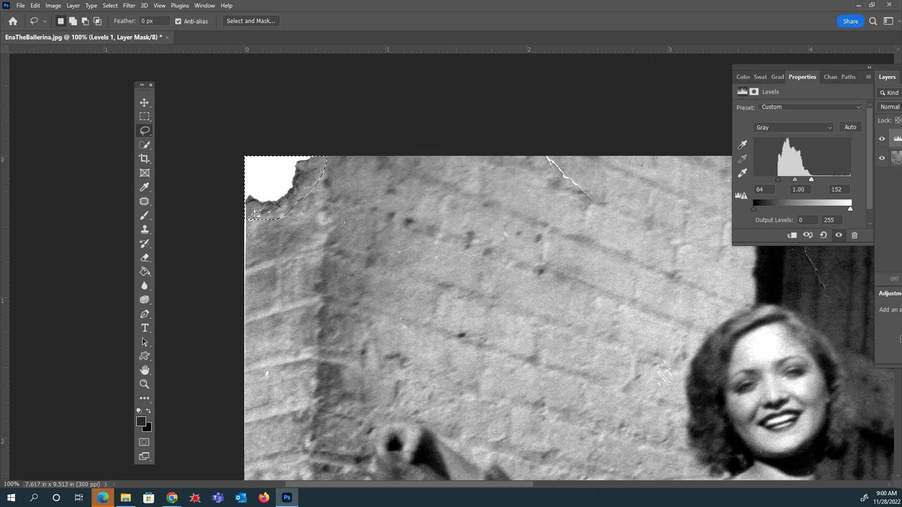
- Select the Levels 1 and Layer 0 layers together and merge them into one layer
left_click_drag(894, 71, 718, 54)
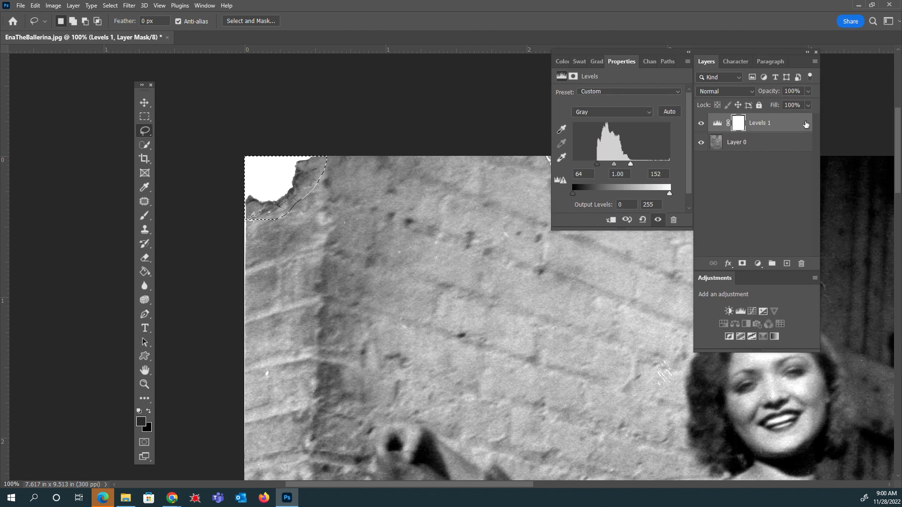
right_click(759, 130)
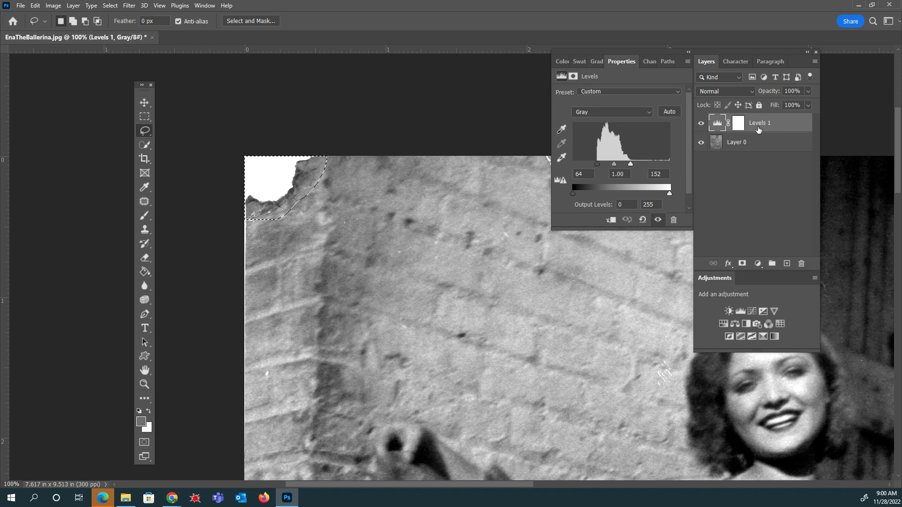
left_click(736, 152)
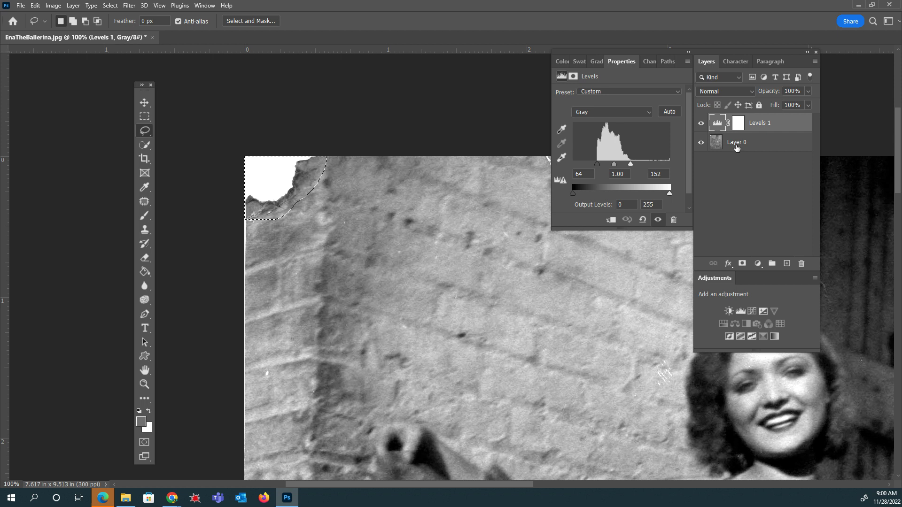
left_click(737, 147)
right_click(756, 142)
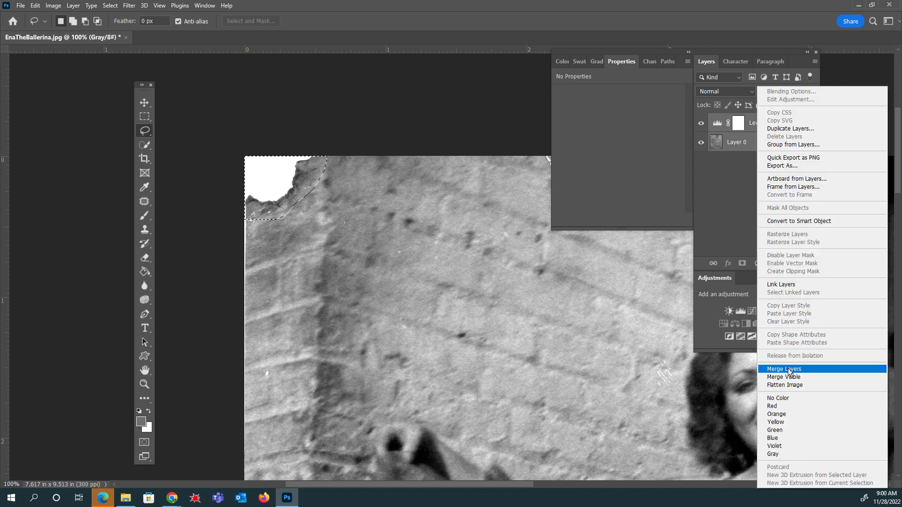
left_click(737, 148)
left_click(761, 125)
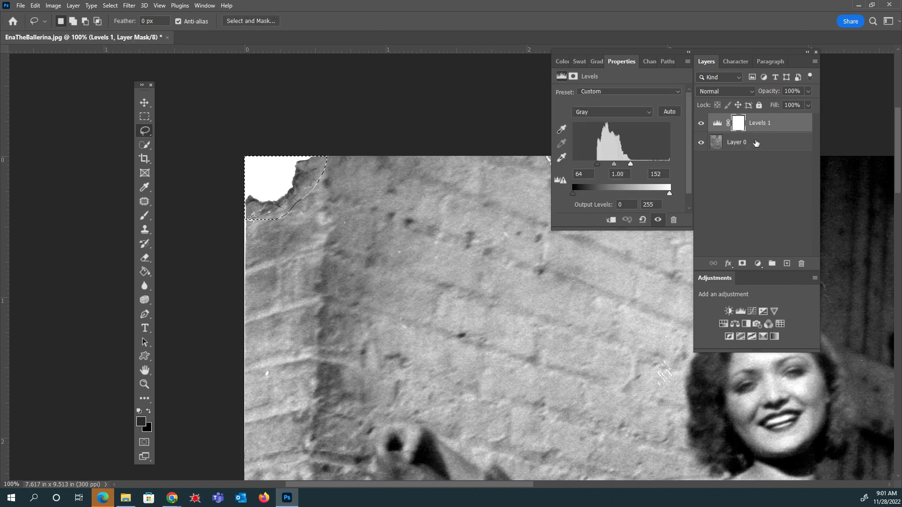
left_click(750, 145)
right_click(751, 145)
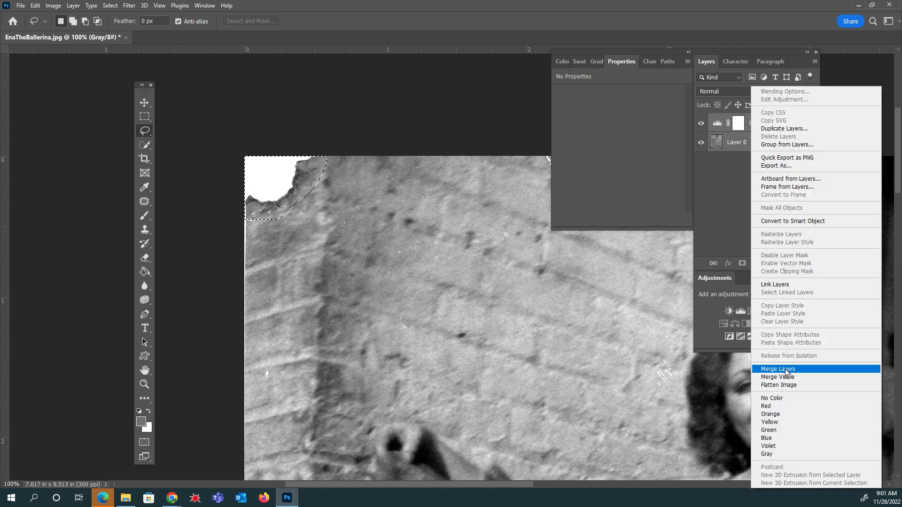
left_click(785, 368)
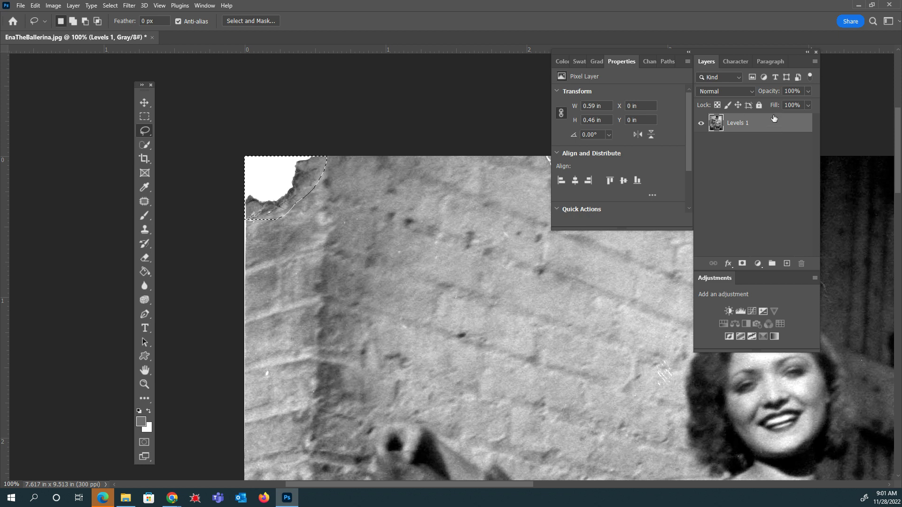
- Content-Aware fill the selected torn corner, then deselect
left_click(36, 7)
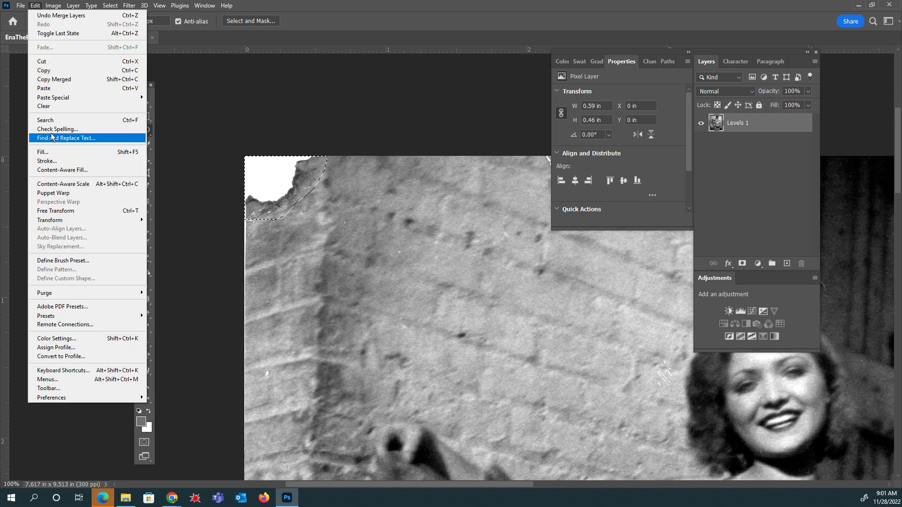
left_click(55, 155)
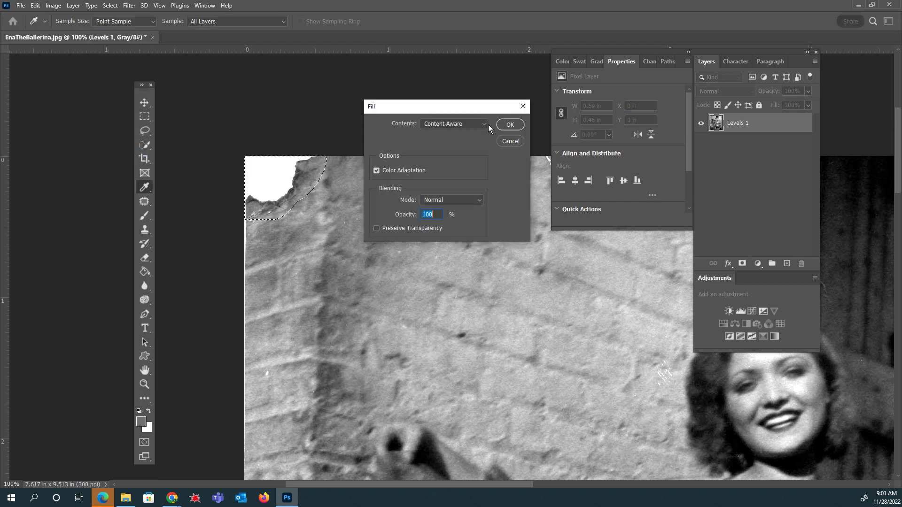
left_click(509, 124)
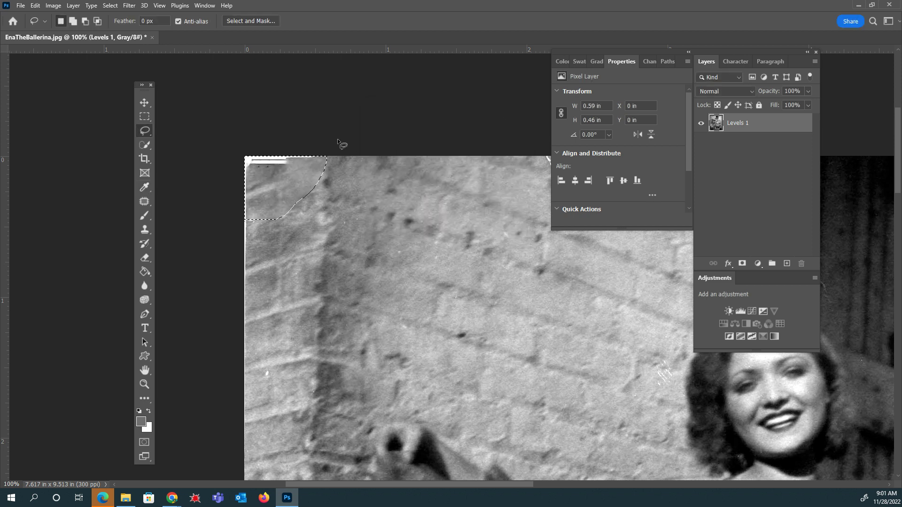
key("ctrl+d")
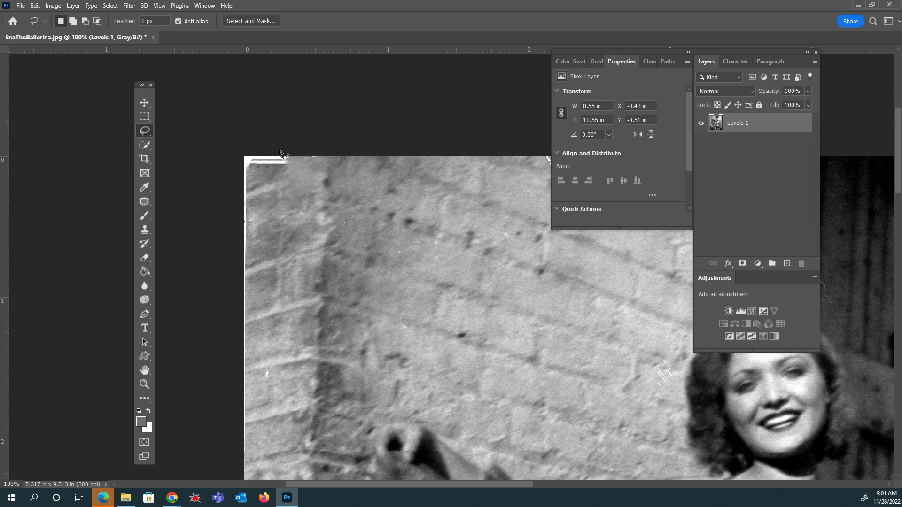
- Lasso the leftover white strip, Content-Aware fill it via Shift+F5, and select the remaining light area
mouse_move(279, 152)
left_mouse_down()
mouse_move(244, 148)
mouse_move(241, 169)
mouse_move(261, 176)
mouse_move(317, 156)
left_mouse_up()
left_click(38, 6)
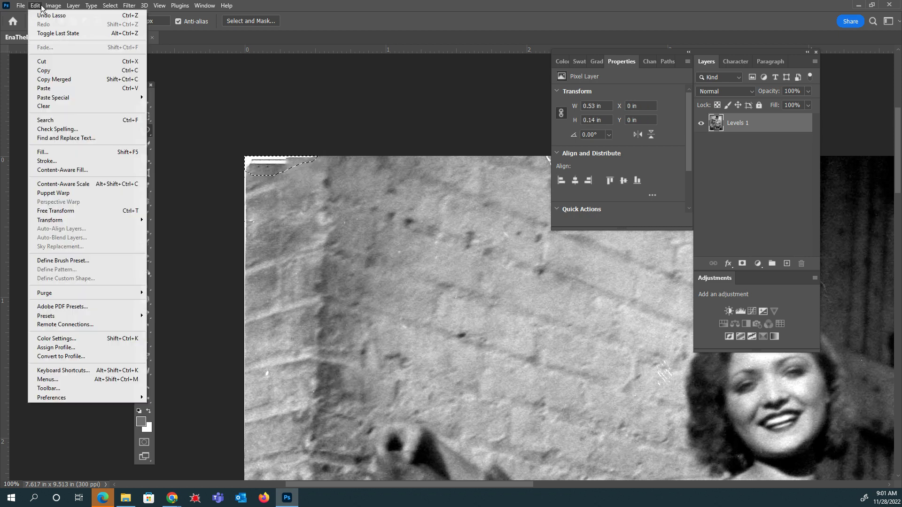
left_click(126, 152)
left_click(55, 6)
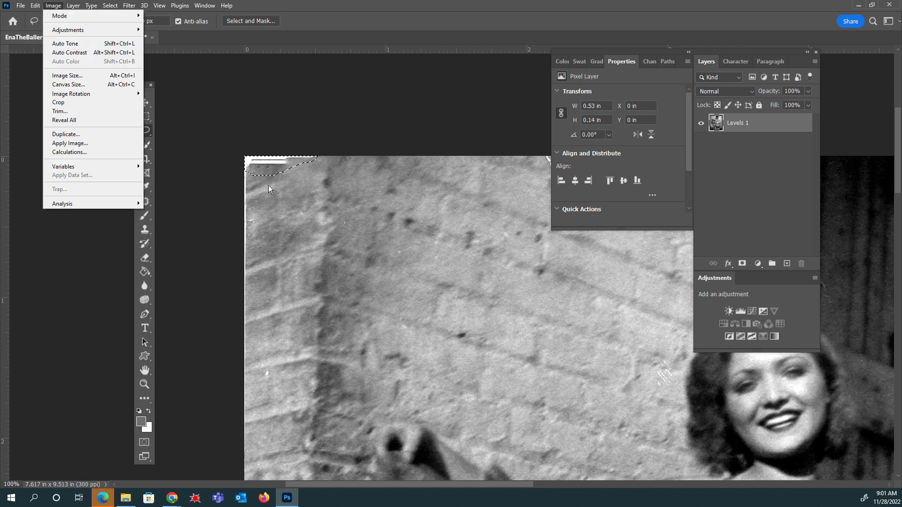
left_click(193, 179)
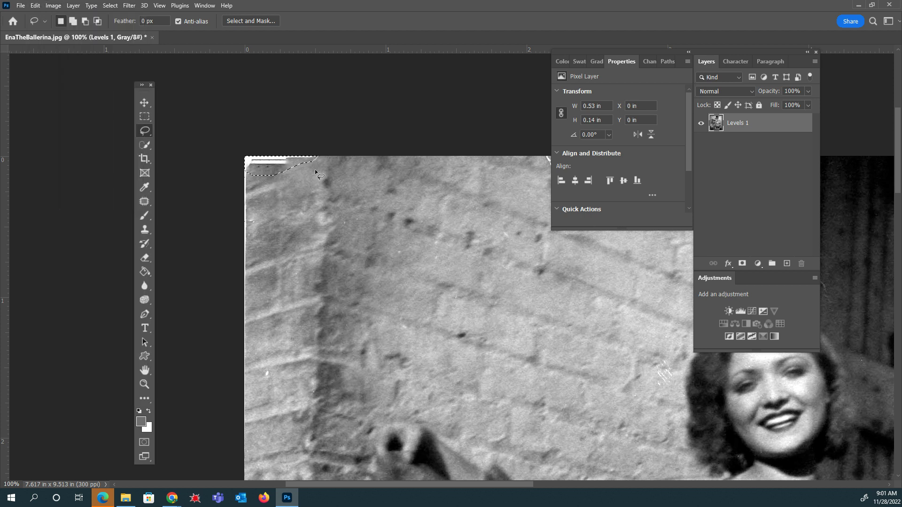
key("shift")
key("shift+F5")
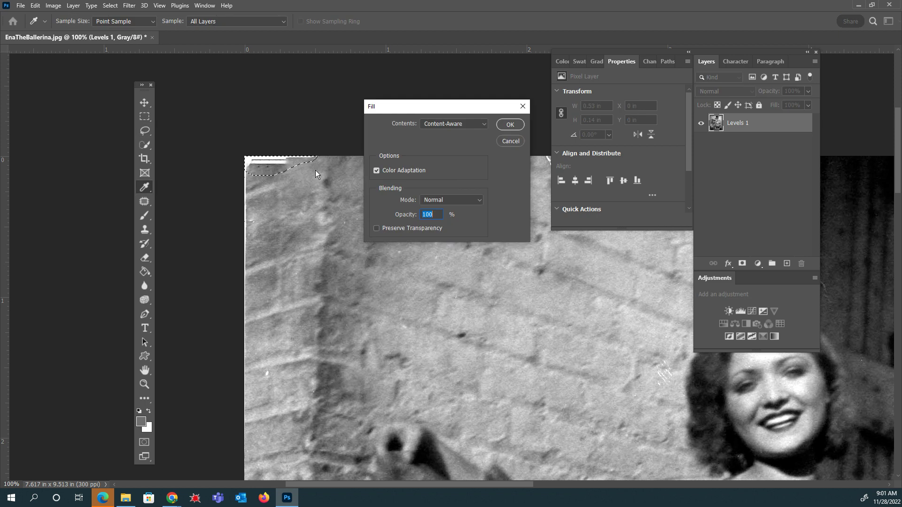
left_click(508, 127)
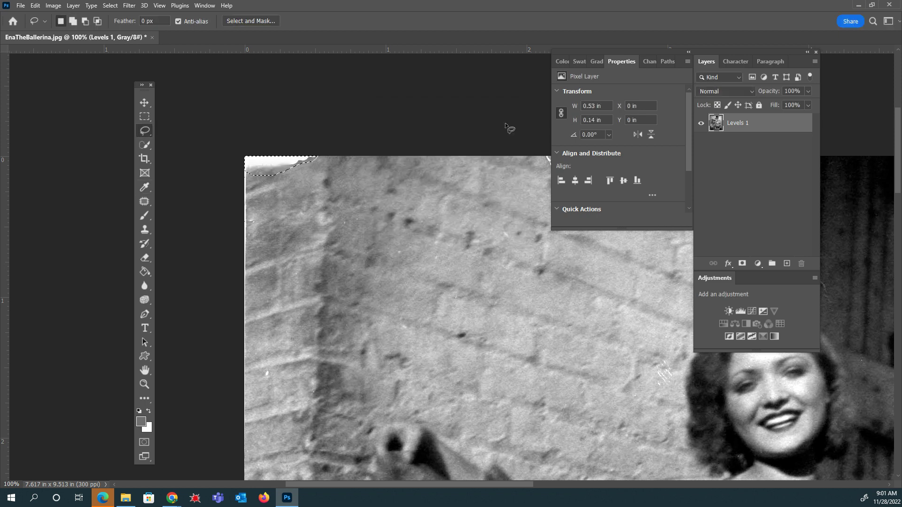
key("ctrl+d")
mouse_move(249, 152)
left_mouse_down()
mouse_move(298, 176)
mouse_move(310, 147)
left_mouse_up()
- Use the Patch Tool to cover the white corner with wall texture from below, then deselect
left_click(144, 202)
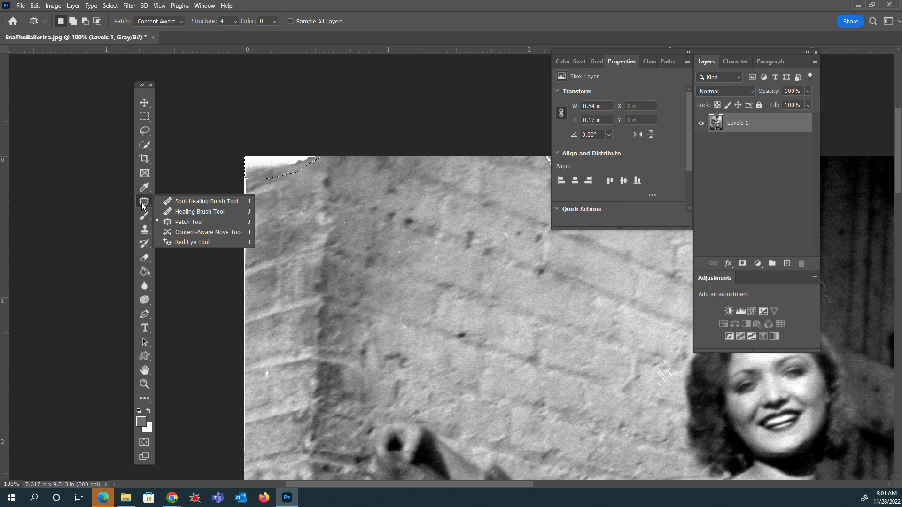
left_click(186, 223)
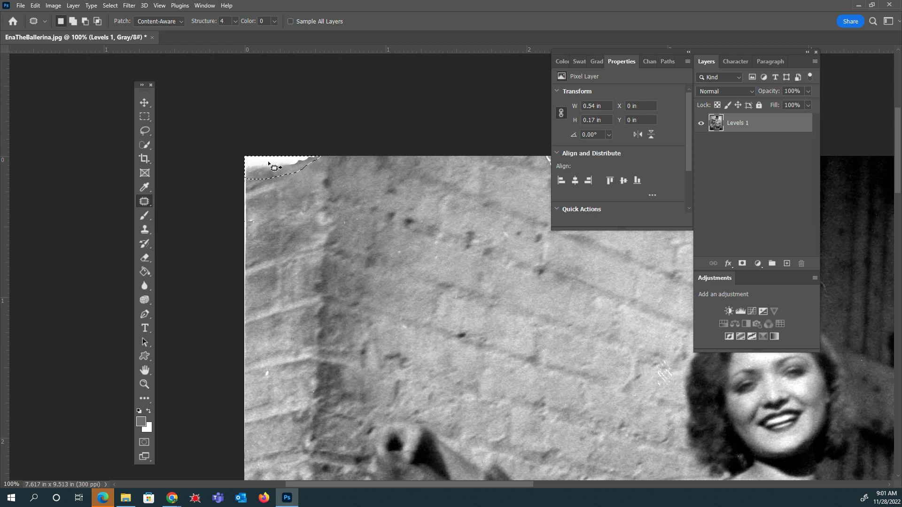
left_click_drag(275, 168, 282, 192)
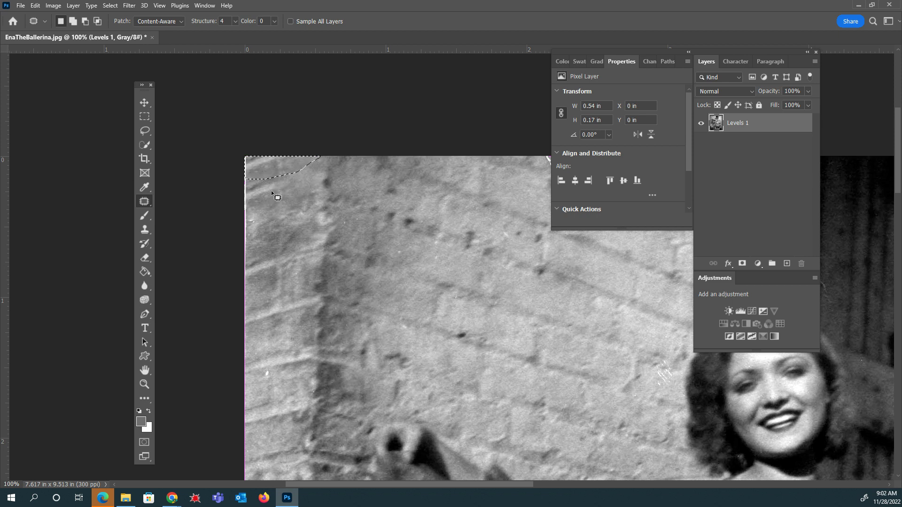
key("ctrl+d")
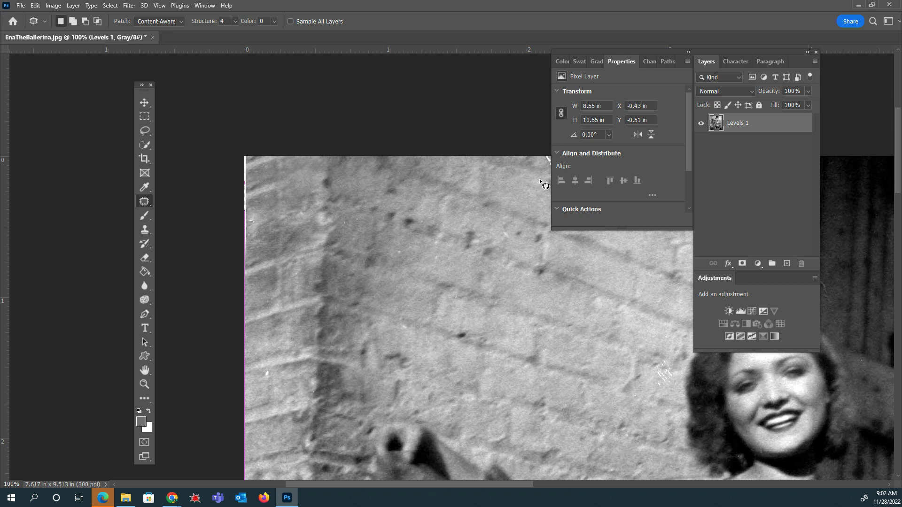
left_click_drag(492, 141, 219, 140)
left_click_drag(366, 141, 296, 140)
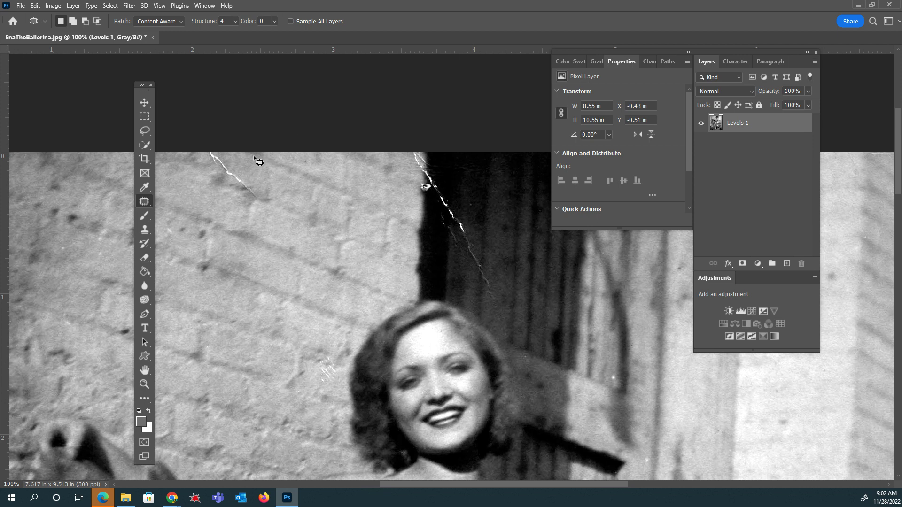
- Collapse the Properties panel group, move the panels right off the photo, and show the top edge
left_click(688, 52)
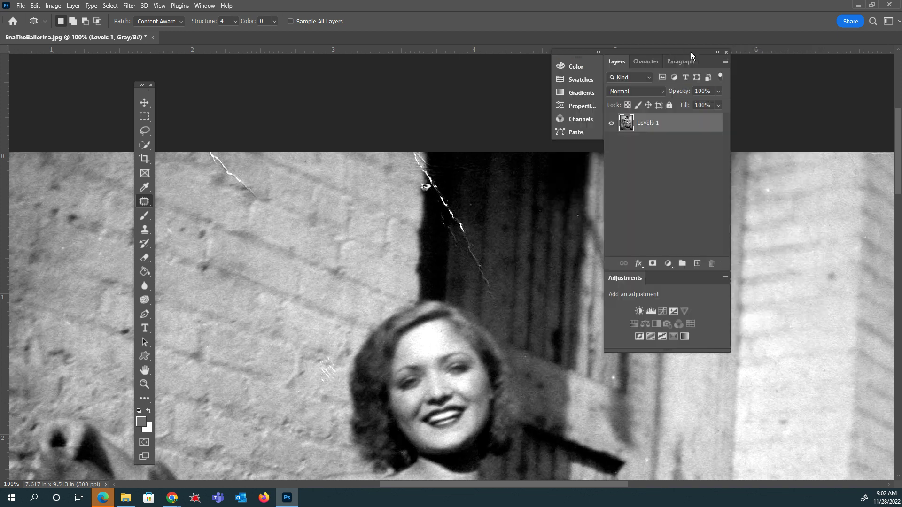
left_click_drag(590, 52, 714, 61)
left_click_drag(254, 245, 308, 227)
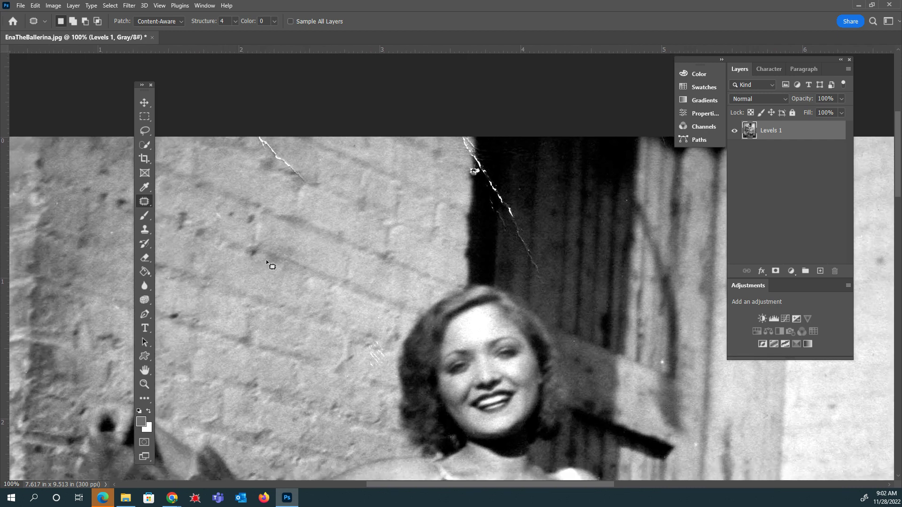
left_click_drag(446, 238, 480, 231)
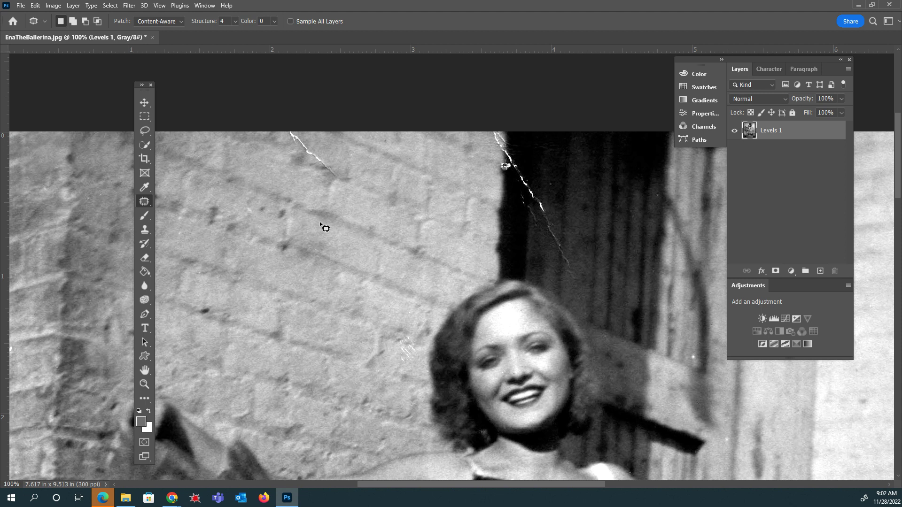
- Select the Spot Healing Brush with Normal mode and a brush size of 30
right_click(144, 202)
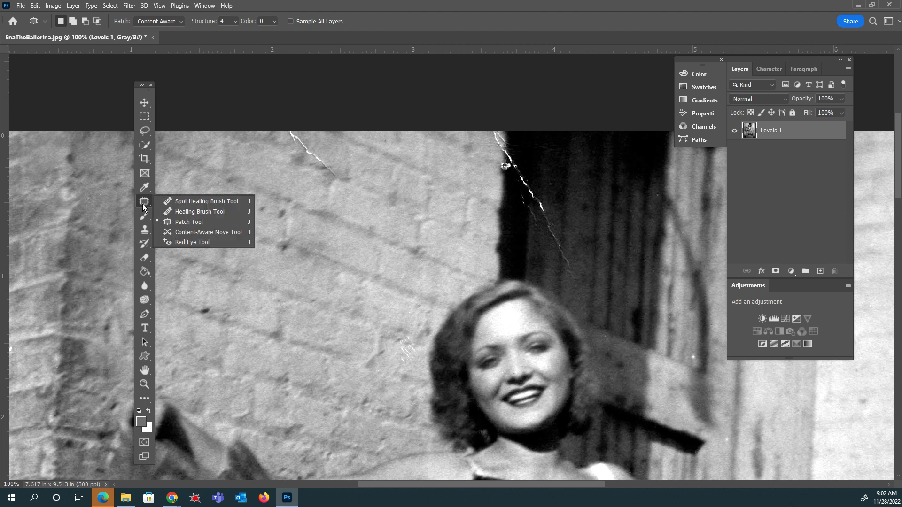
left_click(193, 201)
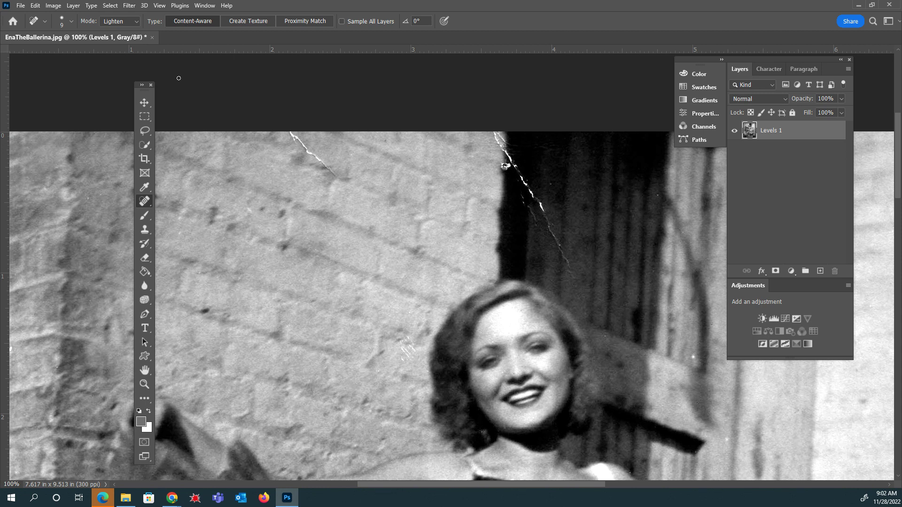
left_click(134, 23)
left_click(113, 29)
key("bracketright")
key("bracketright")
key("bracketright")
key("bracketright")
- Heal the white crack across the wall and the cracks down the dark doorway
left_click_drag(334, 174, 288, 134)
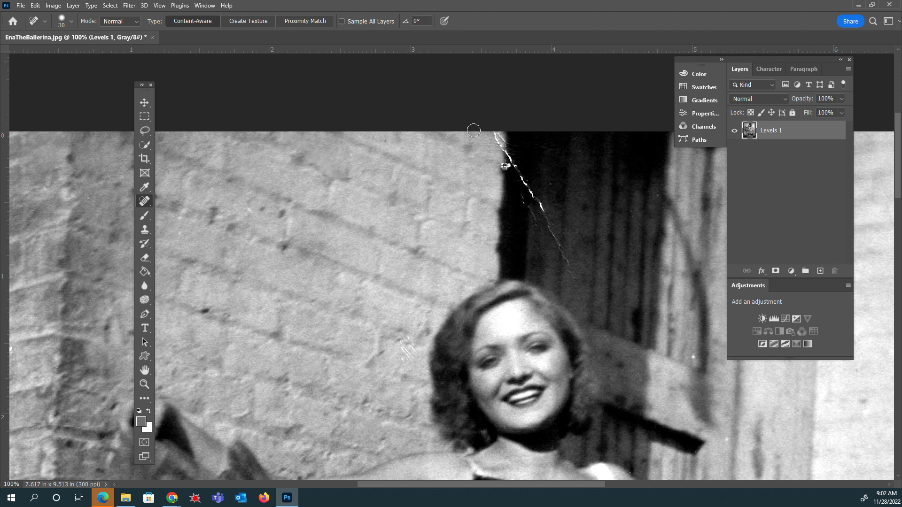
left_click_drag(574, 270, 526, 183)
mouse_move(531, 202)
left_mouse_down()
mouse_move(524, 213)
mouse_move(533, 221)
left_mouse_up()
- Heal the remaining doorway scratches, the speck in the doorway and a light speck in the background
left_click(499, 167)
mouse_move(509, 161)
left_mouse_down()
mouse_move(517, 169)
mouse_move(493, 131)
left_mouse_up()
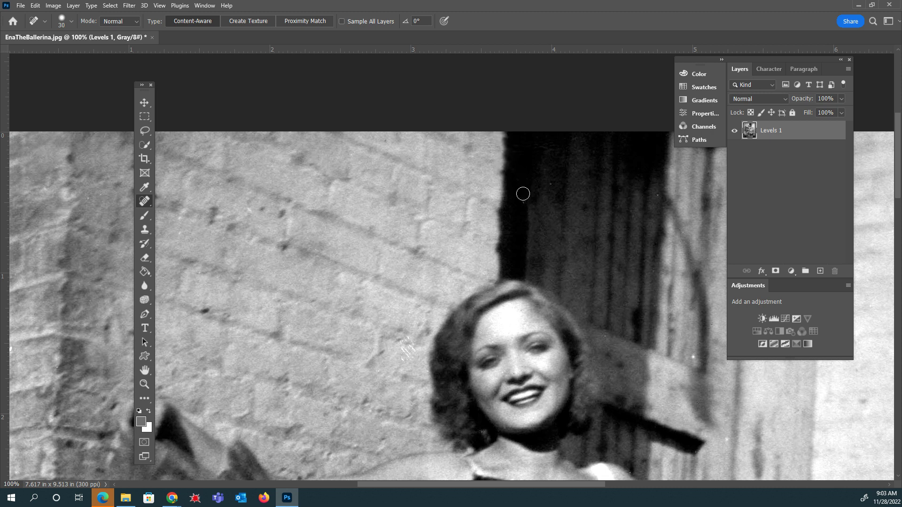
mouse_move(523, 194)
left_mouse_down()
mouse_move(529, 204)
mouse_move(548, 187)
mouse_move(525, 205)
left_mouse_up()
scroll(655, 200, "right", 5)
scroll(655, 199, "down", 2)
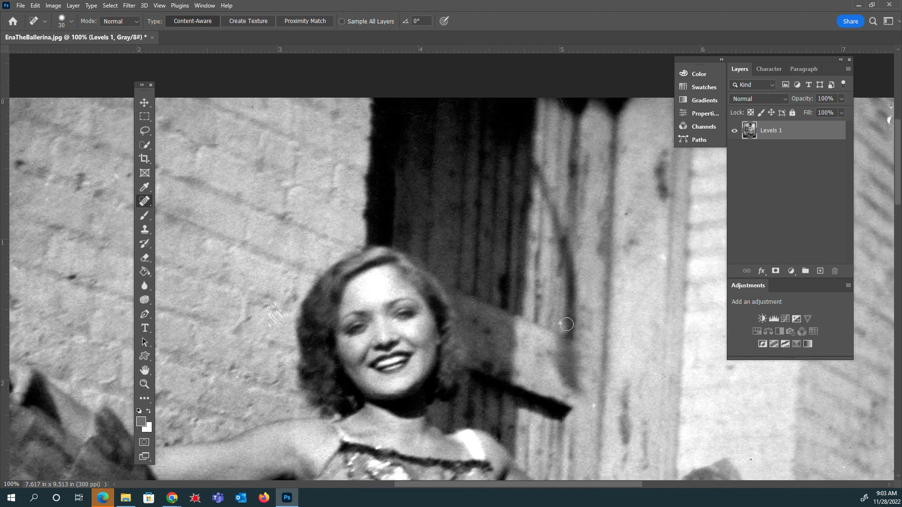
left_click(595, 407)
scroll(392, 314, "down", 1)
scroll(392, 314, "right", 1)
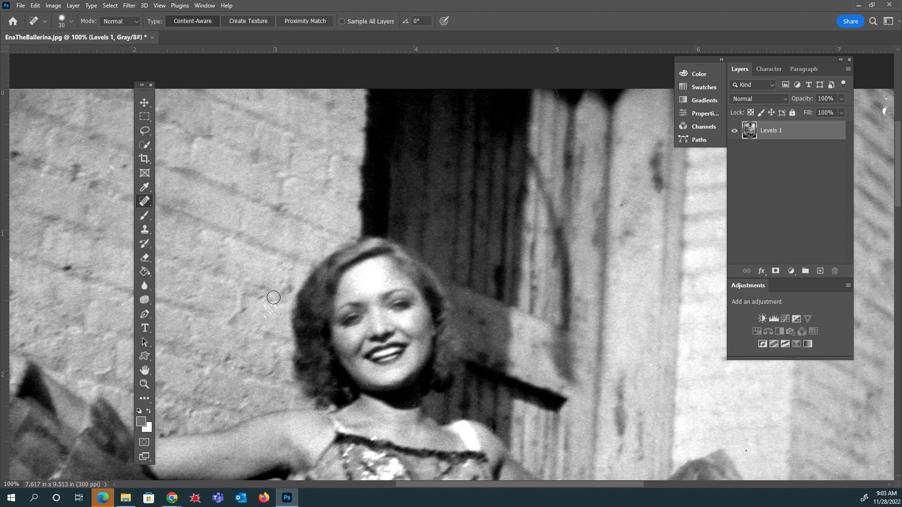
- Heal the white scratches beside her hair and the small specks on the wall
mouse_move(273, 298)
left_mouse_down()
mouse_move(263, 313)
mouse_move(267, 294)
mouse_move(245, 329)
mouse_move(268, 315)
left_mouse_up()
scroll(409, 235, "right", 10)
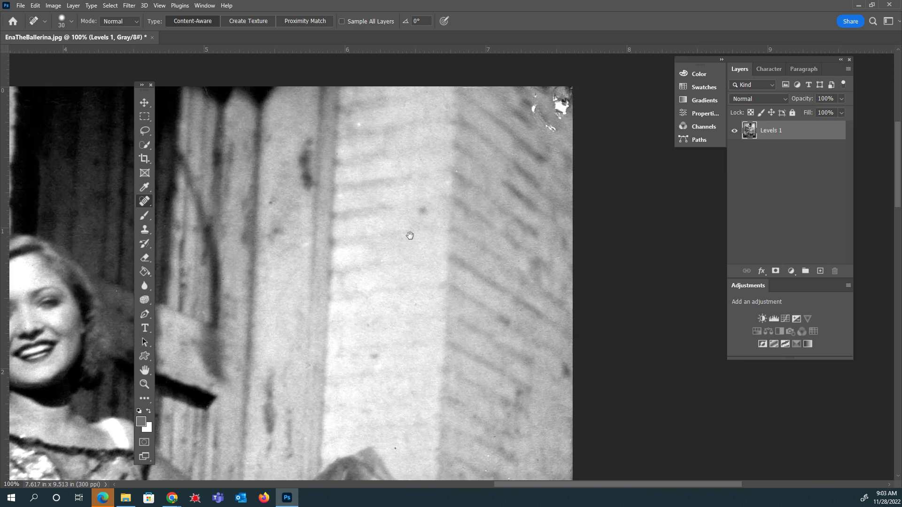
scroll(409, 236, "up", 2)
scroll(409, 235, "right", 2)
mouse_move(500, 147)
left_mouse_down()
mouse_move(507, 166)
mouse_move(507, 145)
mouse_move(503, 168)
mouse_move(490, 161)
mouse_move(516, 145)
mouse_move(480, 152)
mouse_move(475, 165)
mouse_move(474, 154)
mouse_move(478, 179)
left_mouse_up()
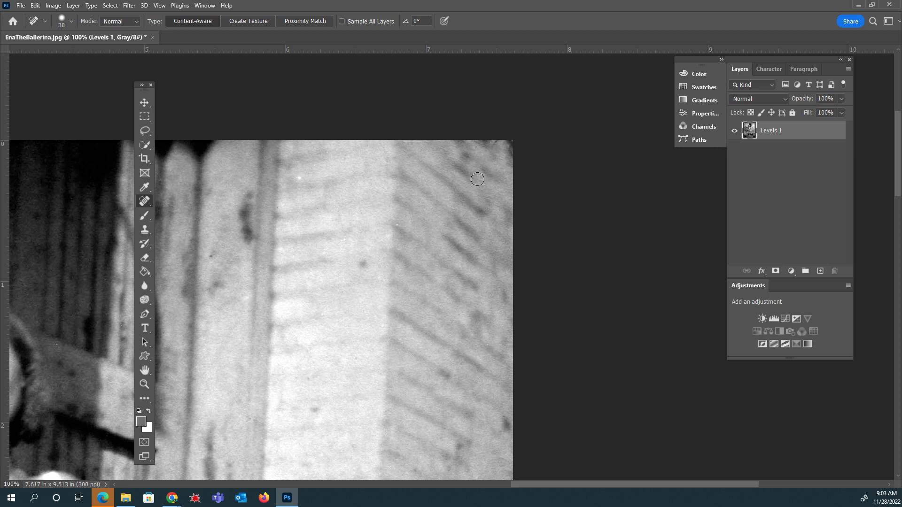
left_click(303, 177)
- Paint a healing stroke down the white strip along the photo's left edge
scroll(465, 468, "left", 10)
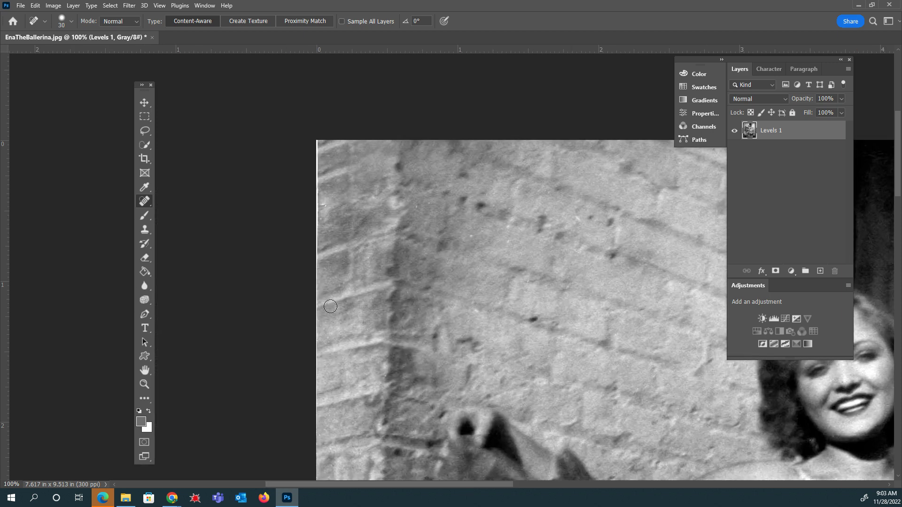
left_click_drag(319, 189, 320, 142)
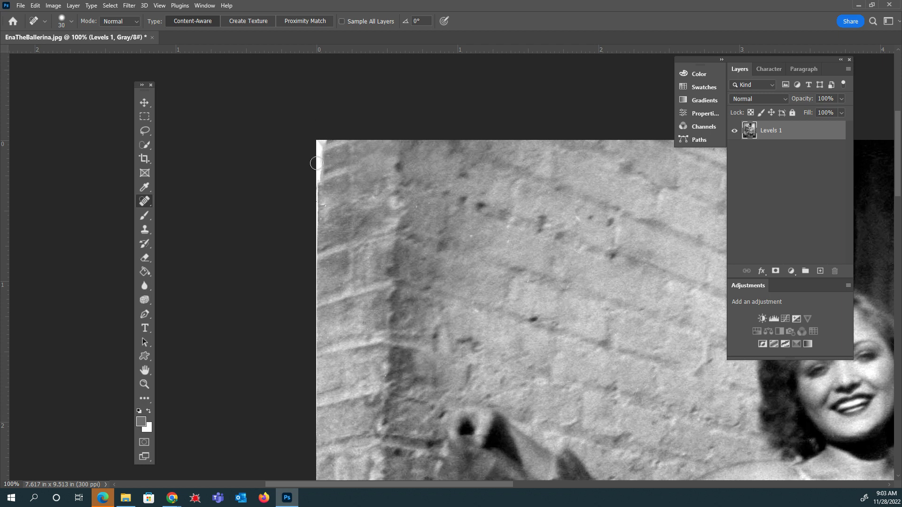
left_click_drag(320, 142, 315, 342)
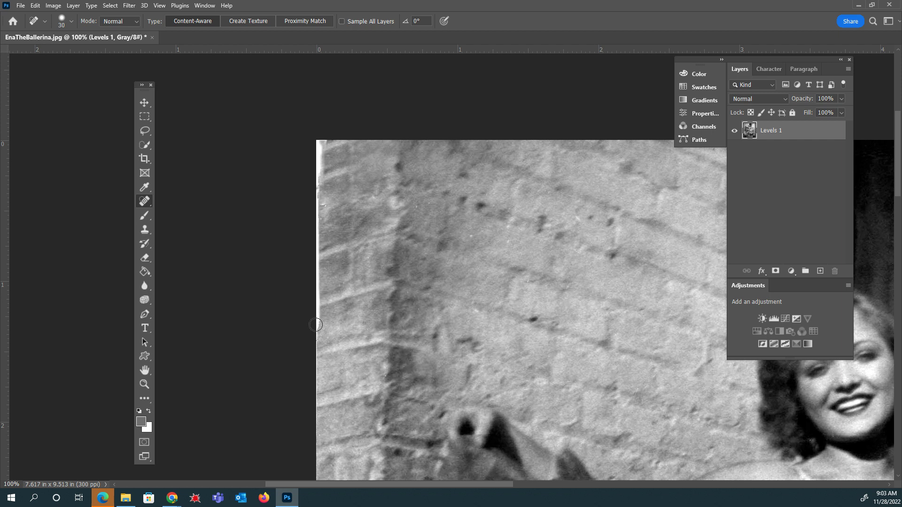
- Patch the white left-edge strip by dragging its outline onto clean wall texture, then deselect
right_click(144, 201)
left_click(162, 223)
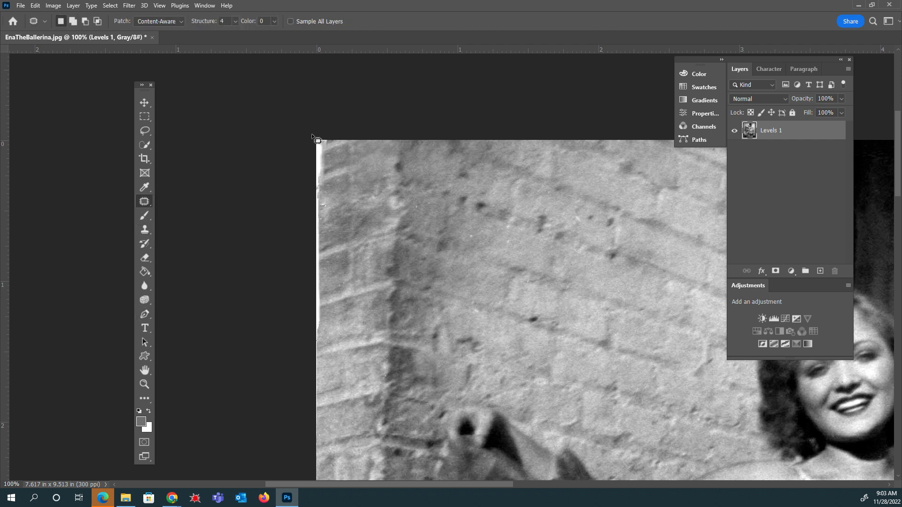
mouse_move(331, 141)
left_mouse_down()
mouse_move(328, 338)
mouse_move(325, 352)
mouse_move(300, 359)
mouse_move(279, 121)
left_mouse_up()
left_click_drag(323, 212, 346, 212)
key("ctrl+d")
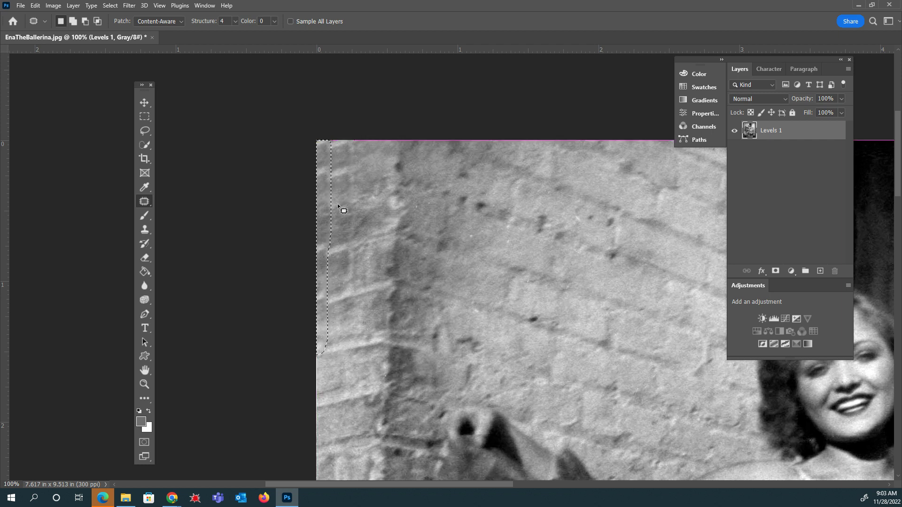
left_click_drag(418, 278, 414, 245)
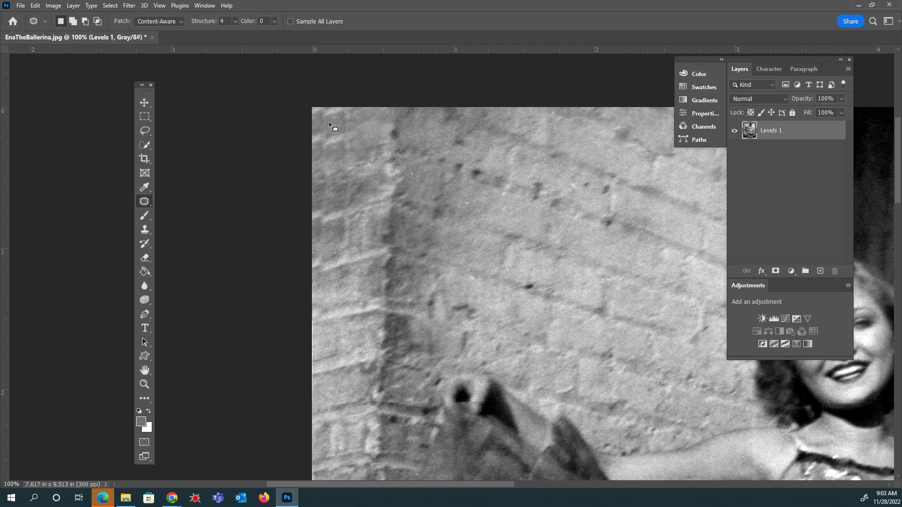
- Spot-heal the bright streak at the top-left and the strip down the left edge
right_click(145, 205)
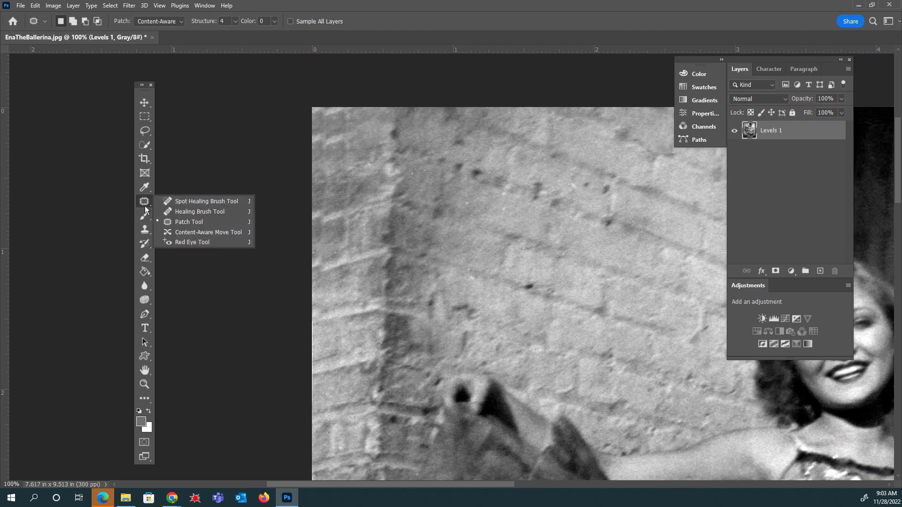
left_click(193, 201)
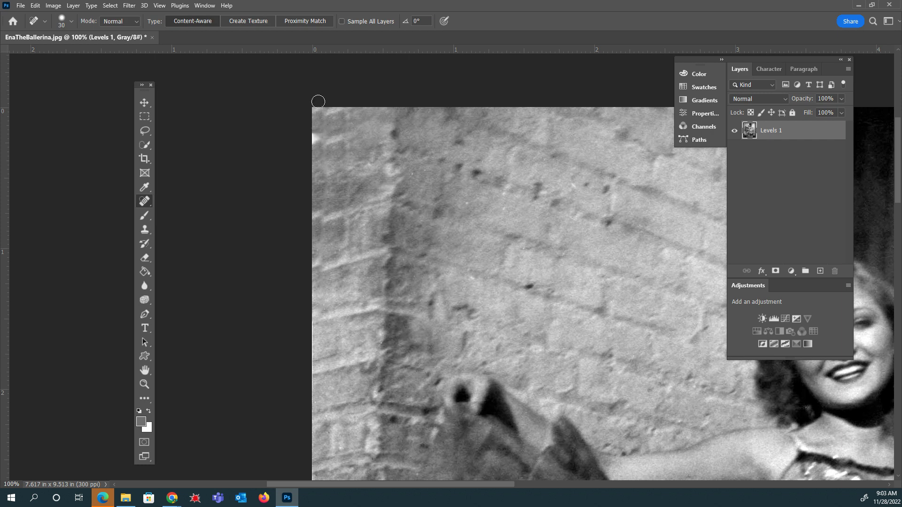
left_click_drag(316, 115, 316, 147)
left_click_drag(318, 113, 317, 317)
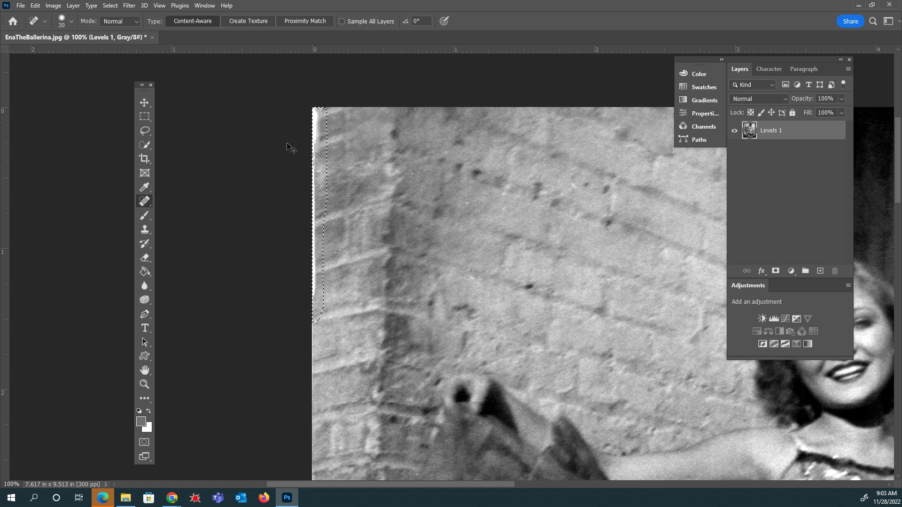
- Patch the left-edge strip once more onto clean wall texture and deselect
right_click(137, 204)
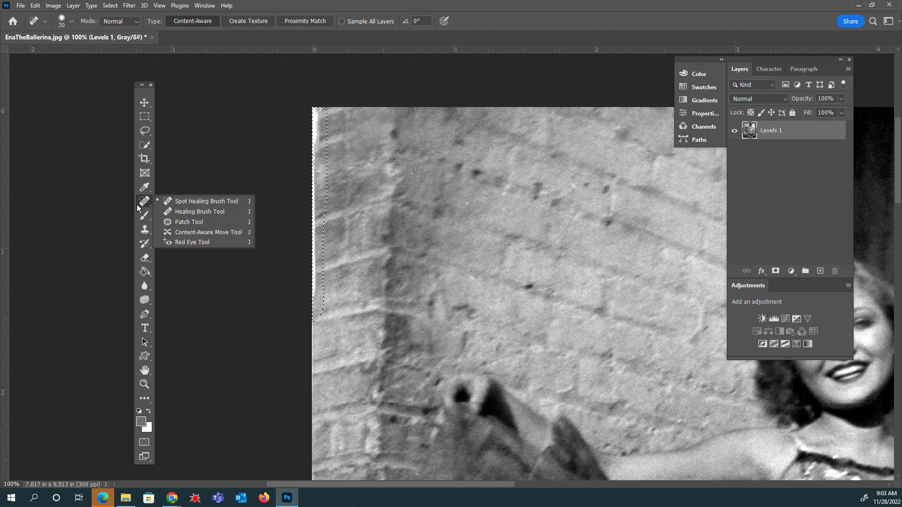
left_click(187, 222)
left_click_drag(319, 195, 329, 185)
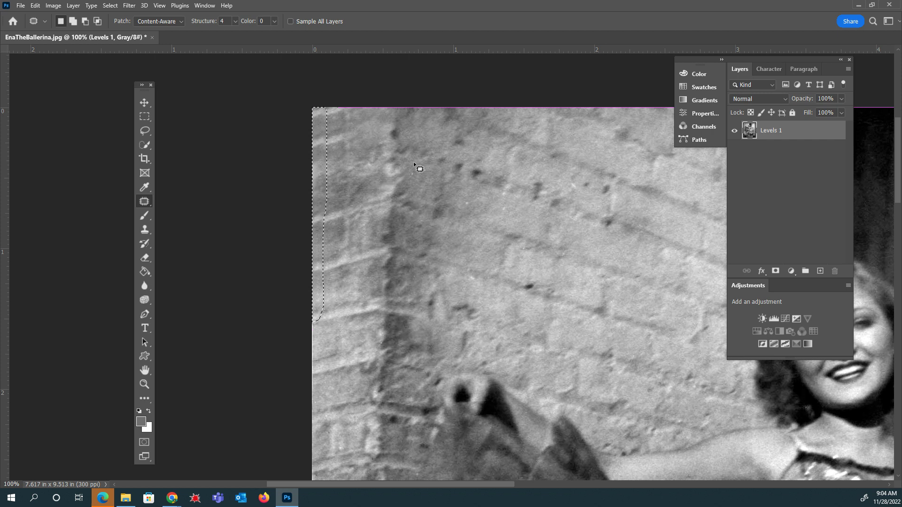
key("ctrl+d")
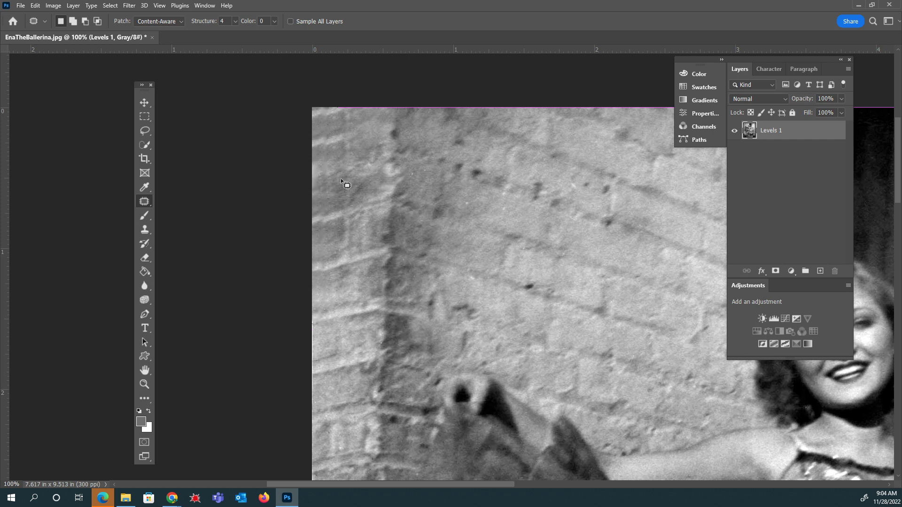
- With the Spot Healing Brush, heal the white speck and the thin scratch across the dress
scroll(375, 278, "down", 10)
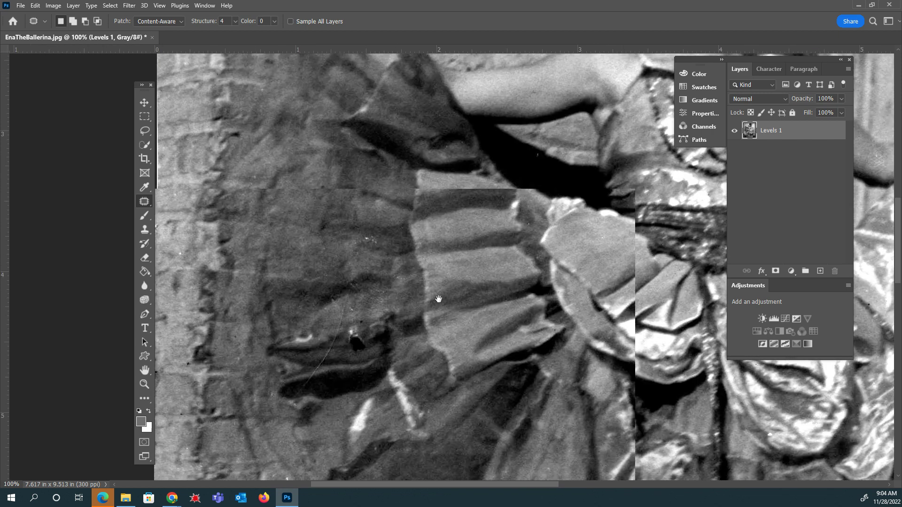
left_click_drag(438, 299, 515, 259)
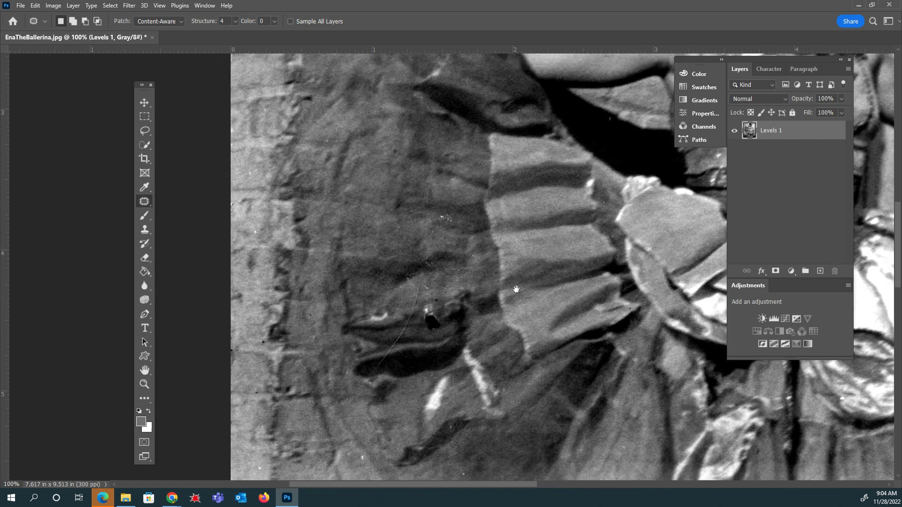
right_click(144, 201)
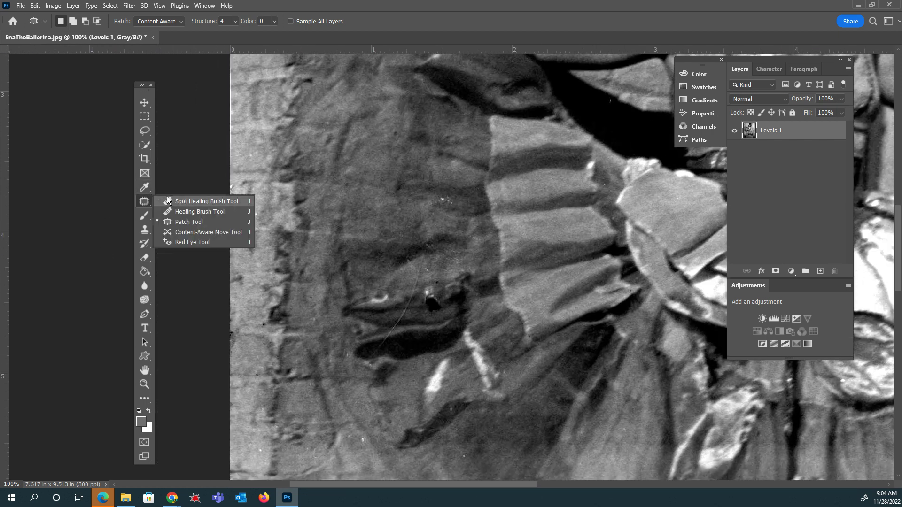
left_click(174, 203)
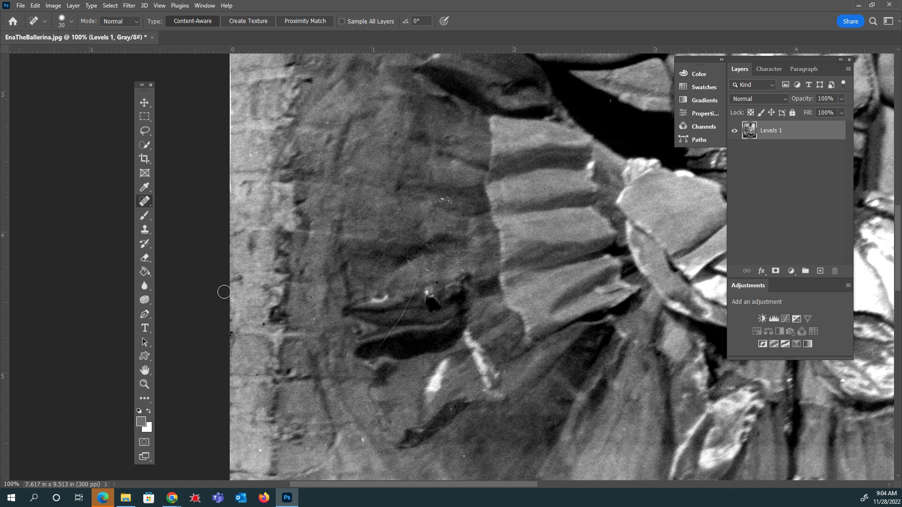
left_click(259, 446)
mouse_move(422, 264)
left_mouse_down()
mouse_move(394, 335)
mouse_move(369, 353)
left_mouse_up()
- Heal the remaining dark and bright spots and the white streaks lower on the dress
left_click(428, 302)
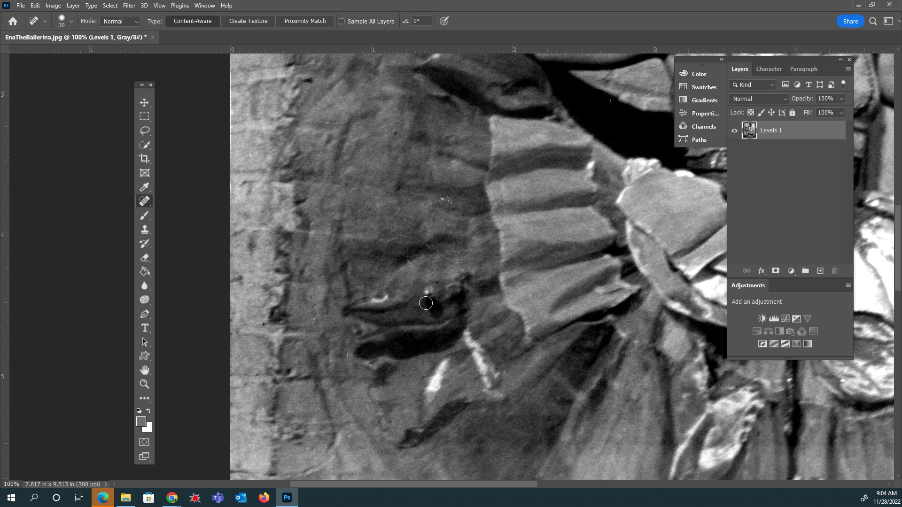
left_click(428, 292)
mouse_move(387, 297)
left_mouse_down()
mouse_move(372, 302)
mouse_move(380, 300)
left_mouse_up()
left_click_drag(444, 363, 433, 394)
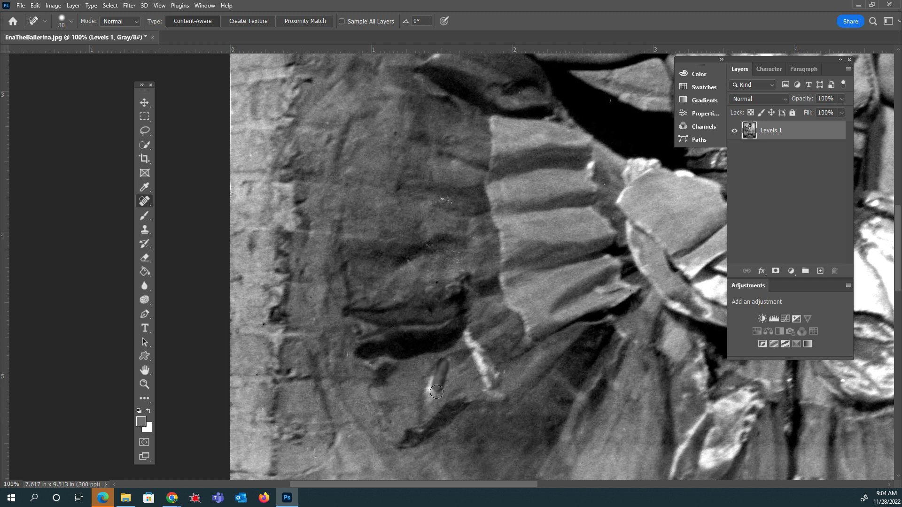
mouse_move(469, 337)
left_mouse_down()
mouse_move(500, 383)
mouse_move(486, 373)
mouse_move(489, 388)
left_mouse_up()
left_click_drag(489, 358, 470, 339)
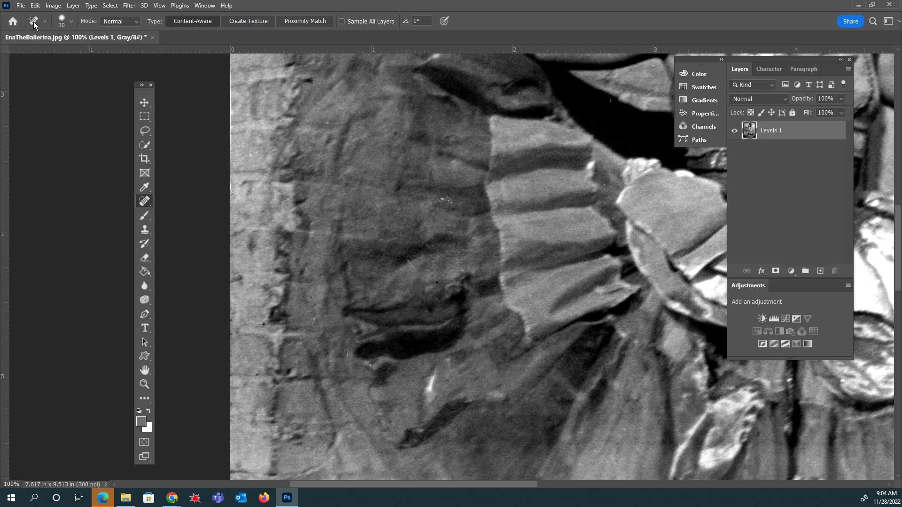
left_click(21, 5)
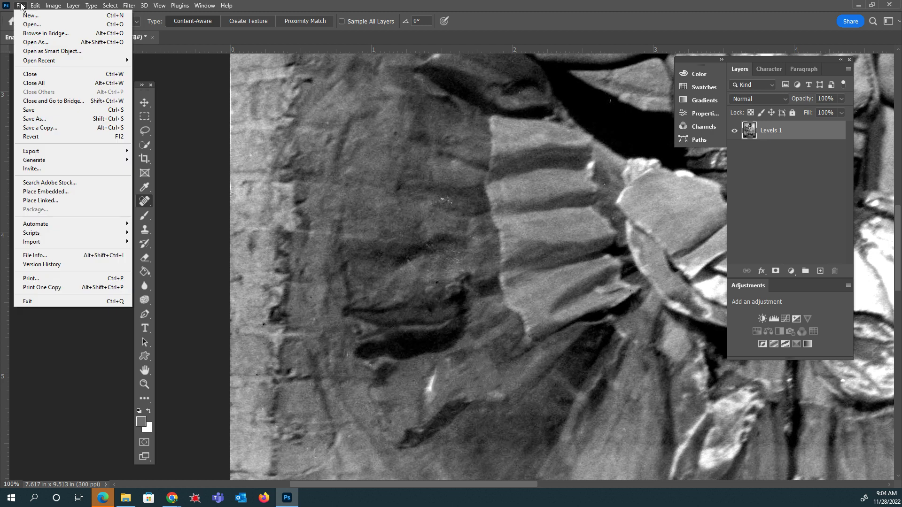
- Save the photo as a Photoshop PSD in Downloads, adding a personal name prefix before EnaTheBallerina
left_click(38, 113)
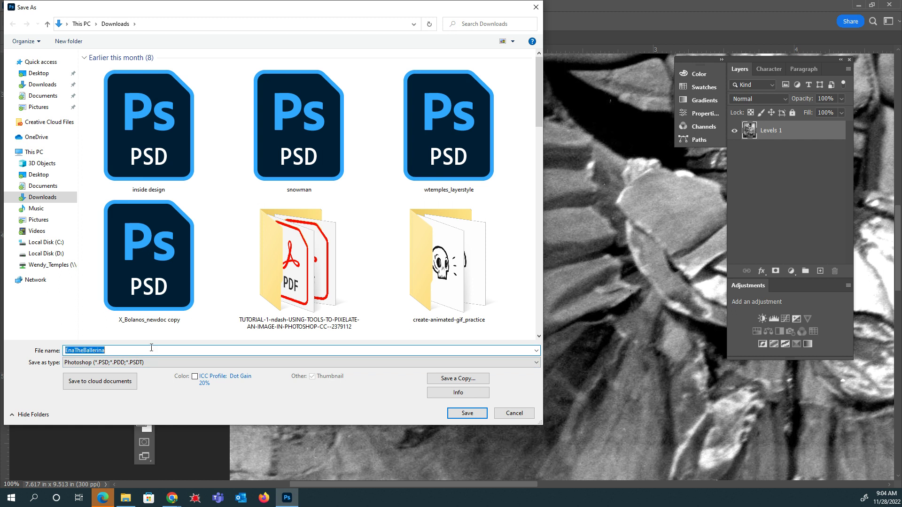
key("Home")
type("wtemples_")
left_click(169, 362)
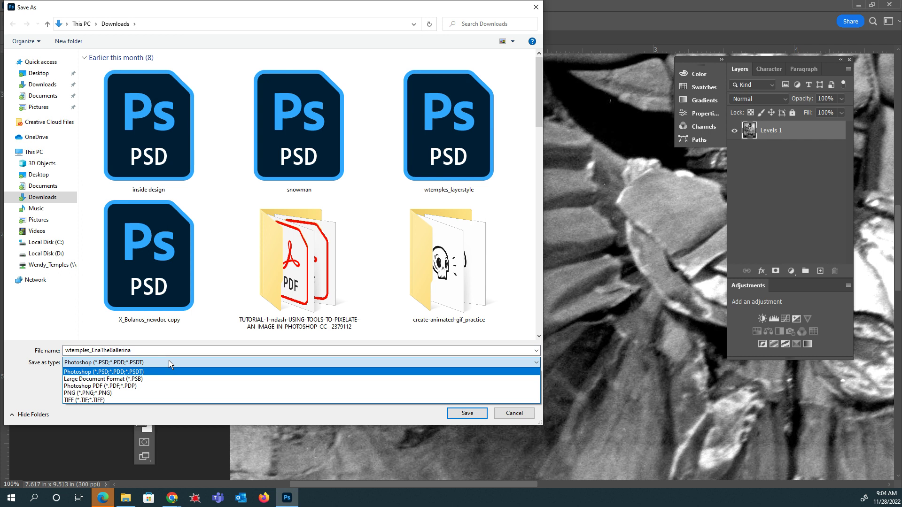
left_click(209, 357)
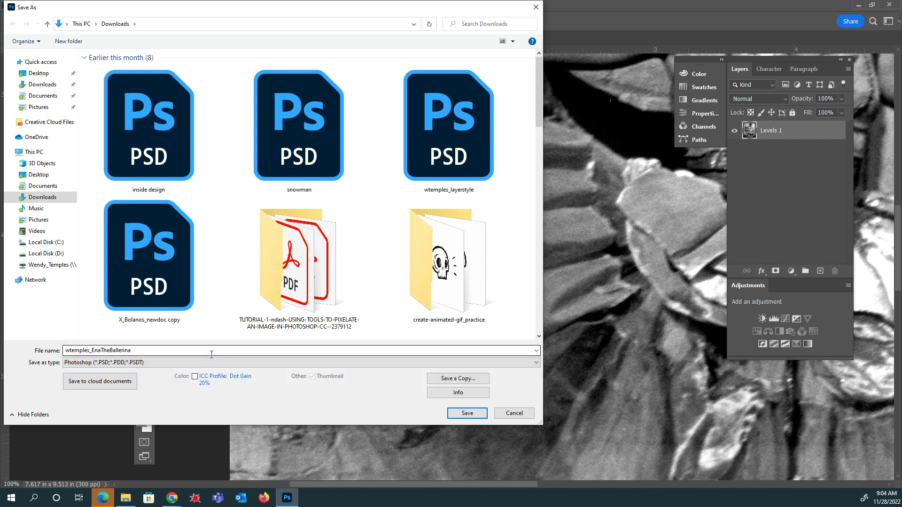
left_click(480, 416)
left_click(603, 123)
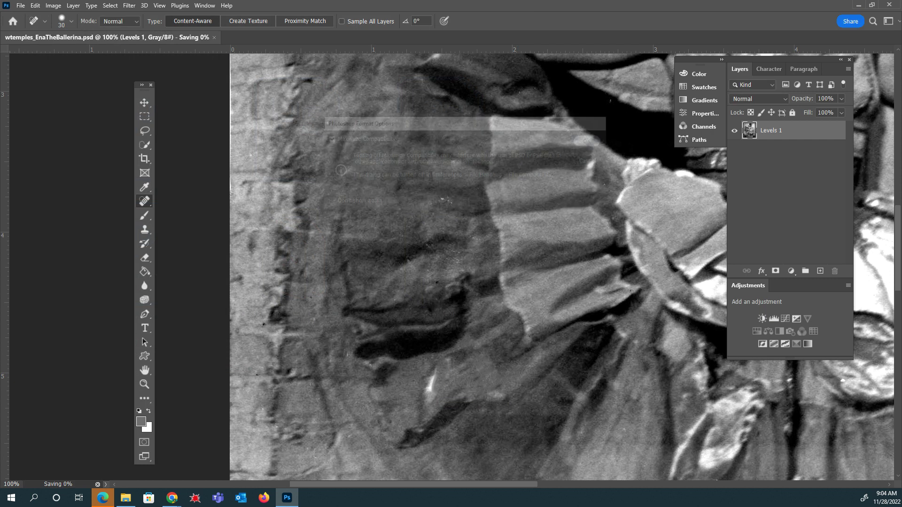
left_click(22, 6)
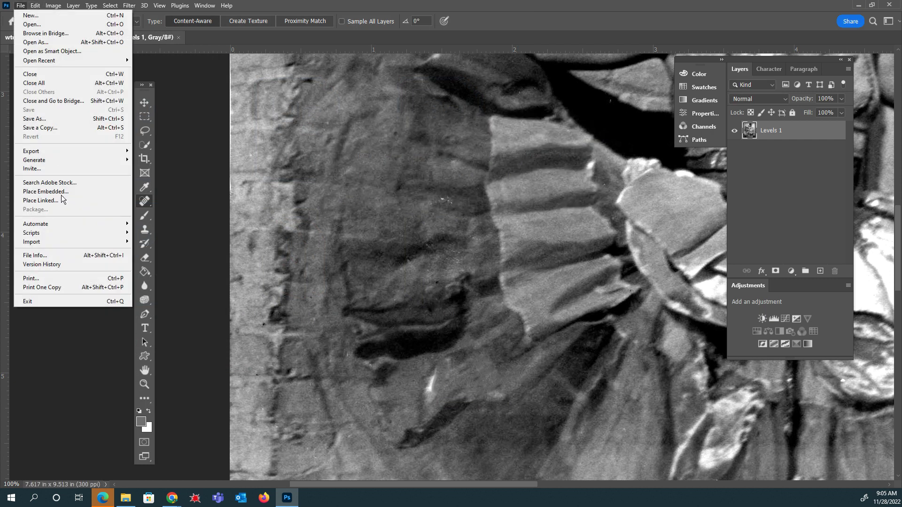
- Quick Export the restored photo as a PNG and save it
mouse_move(42, 151)
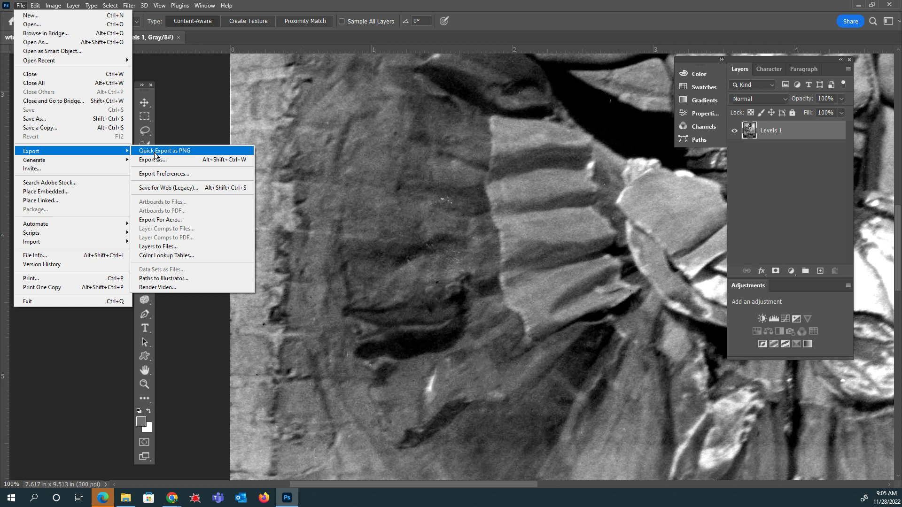
left_click(155, 151)
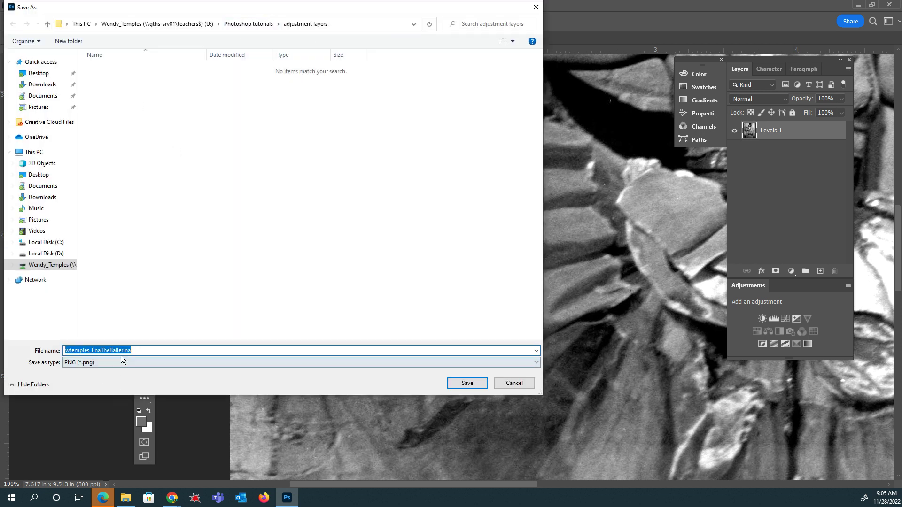
left_click(104, 366)
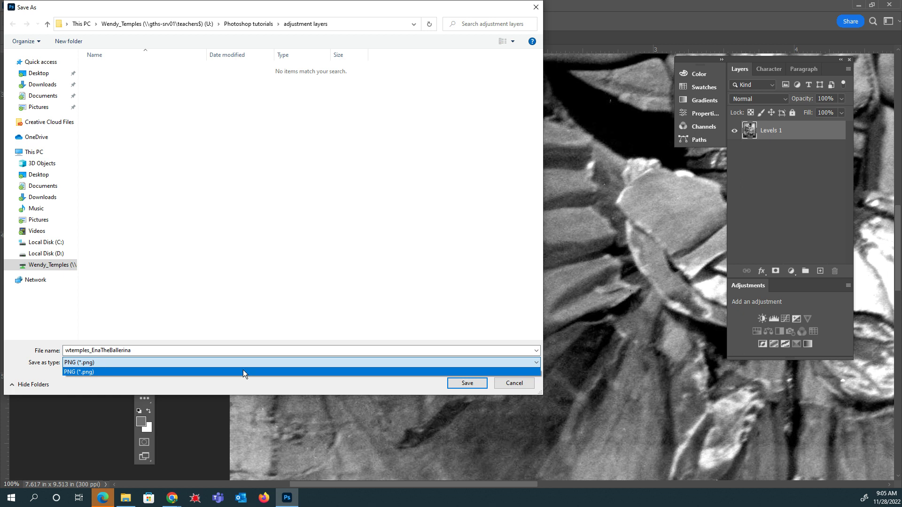
left_click(453, 386)
left_click(455, 385)
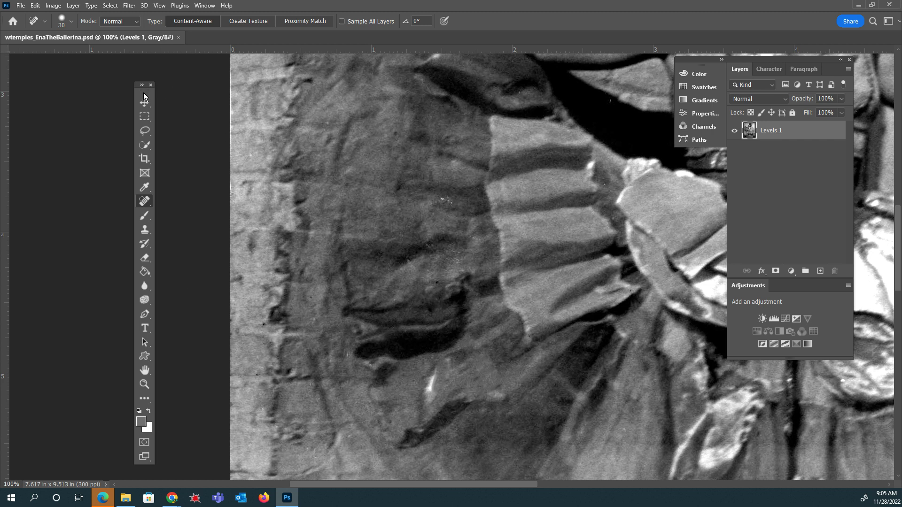
- Spot-heal the remaining white specks and the lower white streak on the dress
left_click_drag(144, 96, 44, 76)
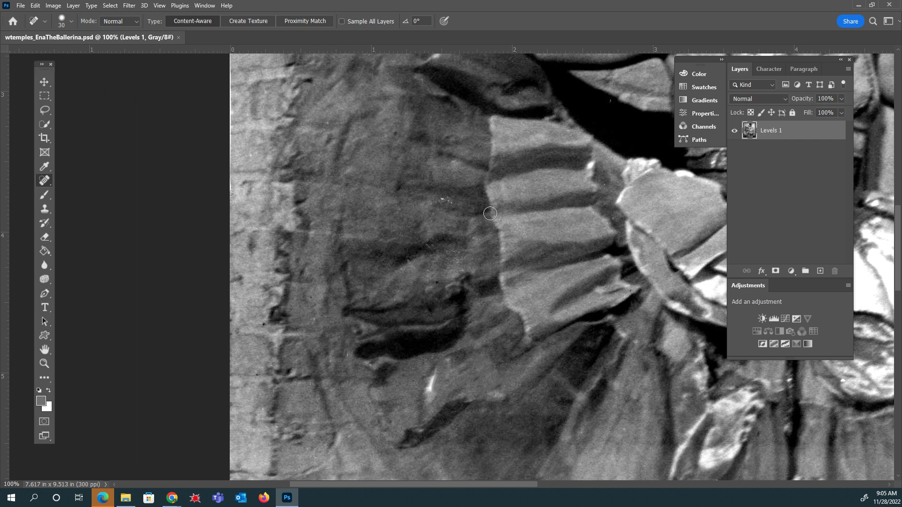
left_click_drag(454, 200, 432, 201)
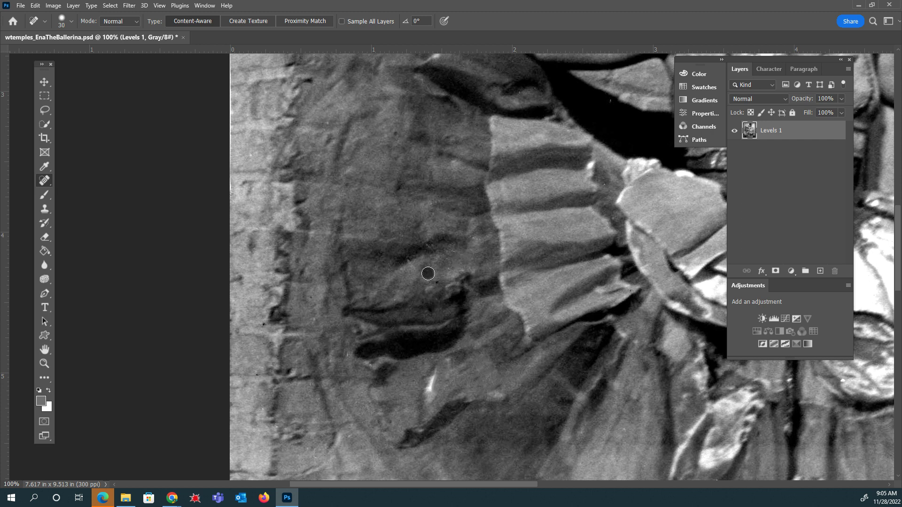
mouse_move(437, 367)
left_mouse_down()
mouse_move(425, 406)
mouse_move(440, 368)
mouse_move(428, 385)
mouse_move(437, 379)
left_mouse_up()
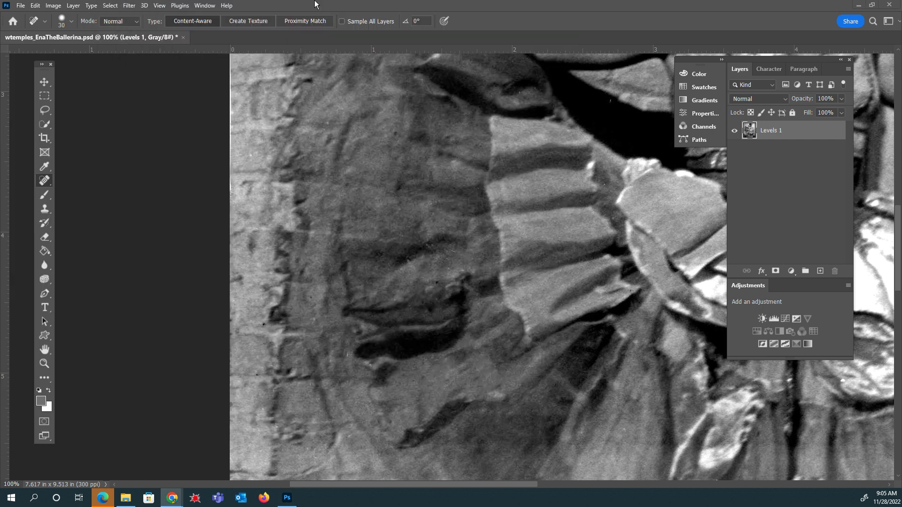
- Switch to Chrome to view the 'Restoring old photographs' assignment in Google Classroom
left_click(172, 498)
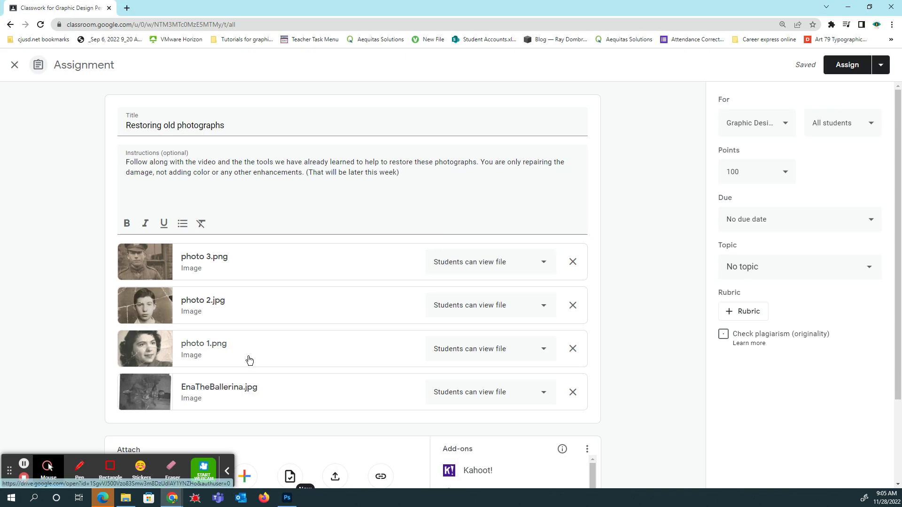